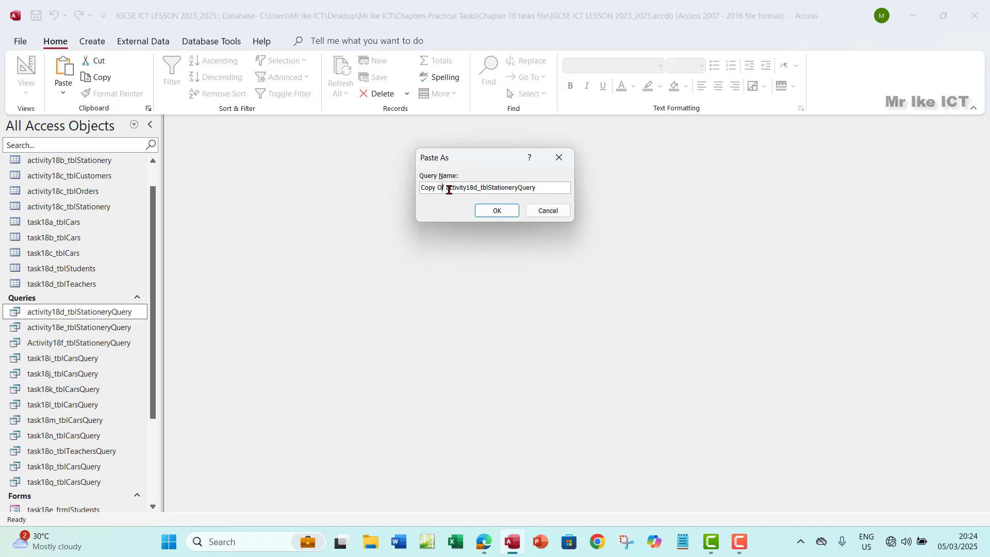
Rename the pasted query copy to Activity18h_tblStationeryQuery
{"action": "left_click_drag", "start_coordinate": [447, 190], "coordinate": [416, 187]}
{"action": "type", "text": "A"}
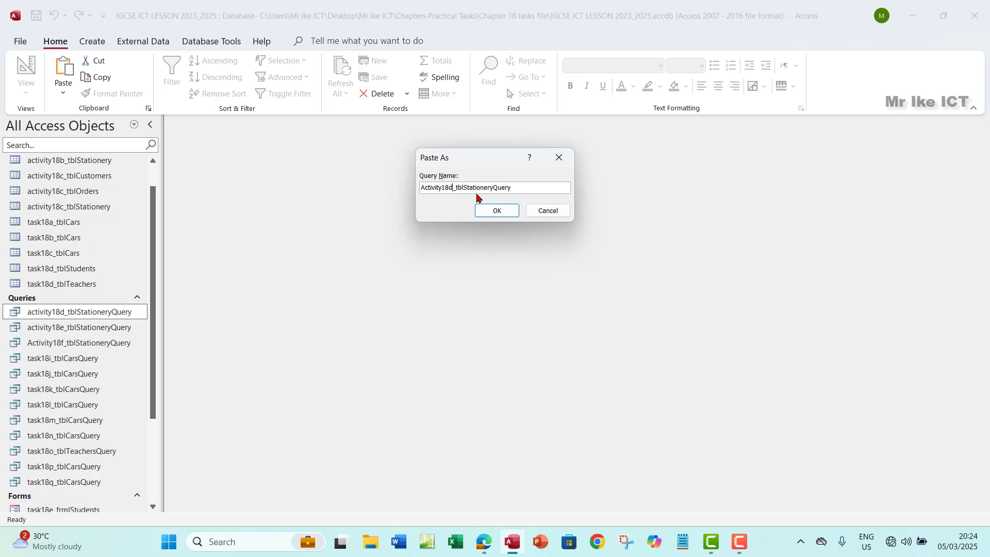
{"action": "key", "text": "BackSpace"}
{"action": "type", "text": "h"}
{"action": "left_click", "coordinate": [499, 210]}
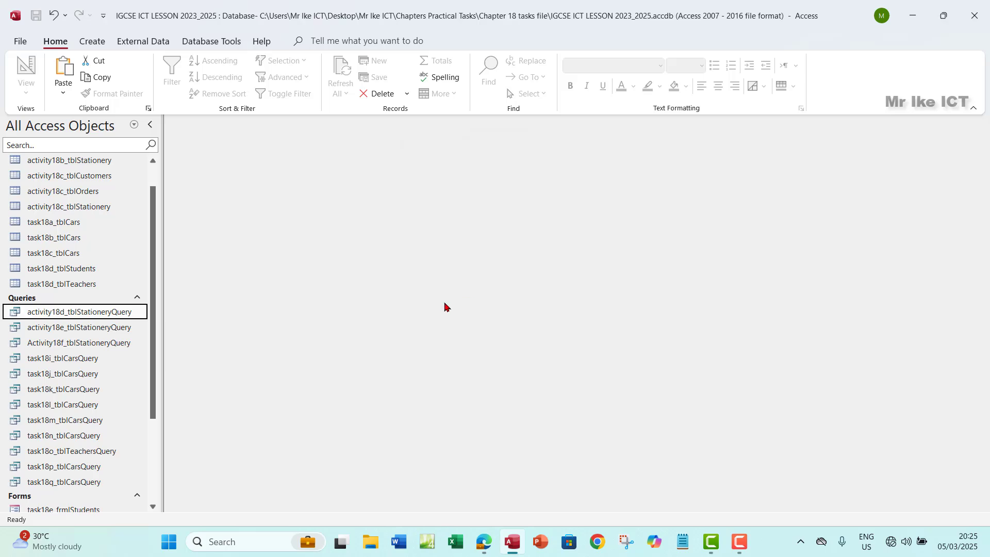
Open Activity18h_tblStationeryQuery in Datasheet View to show its stationery records
{"action": "left_click", "coordinate": [77, 359]}
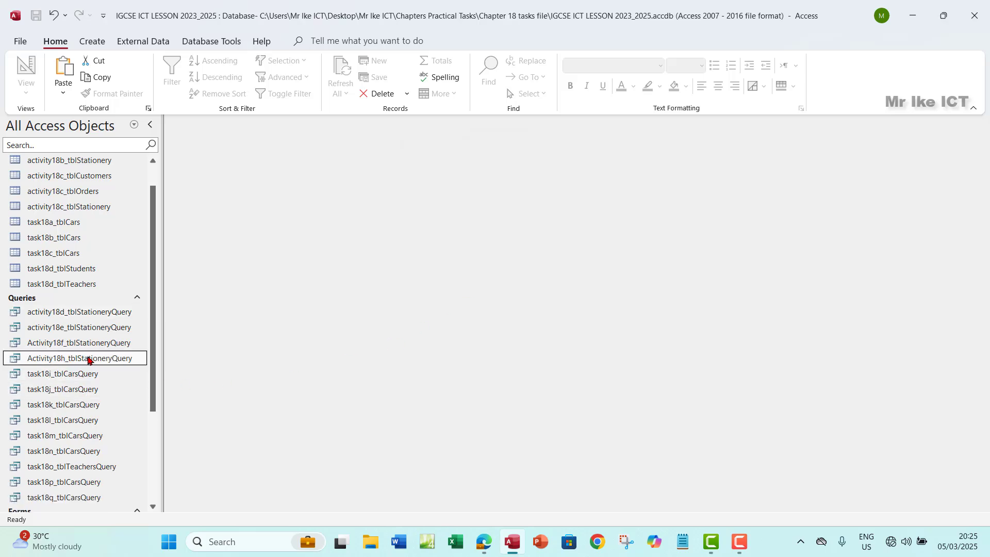
{"action": "double_click", "coordinate": [89, 360]}
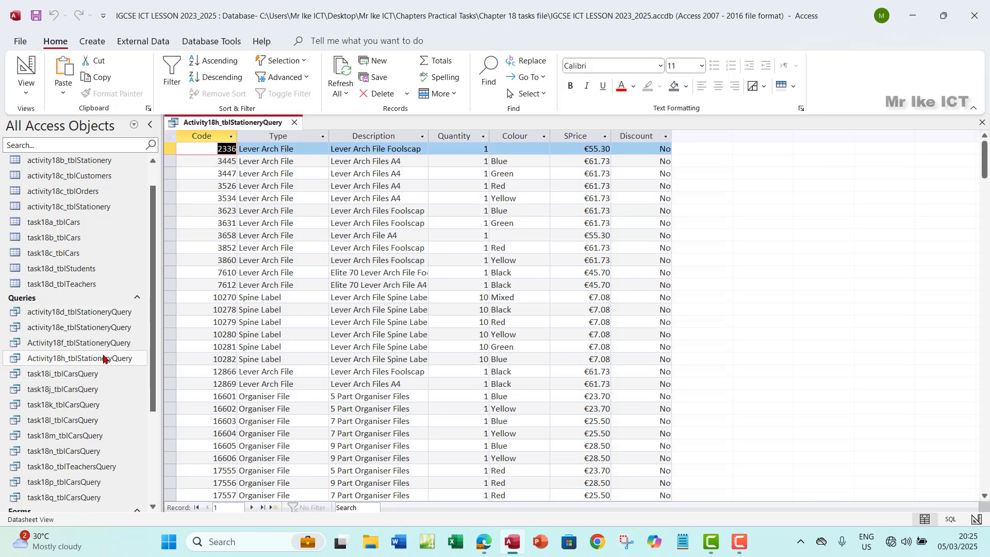
{"action": "left_click", "coordinate": [26, 89]}
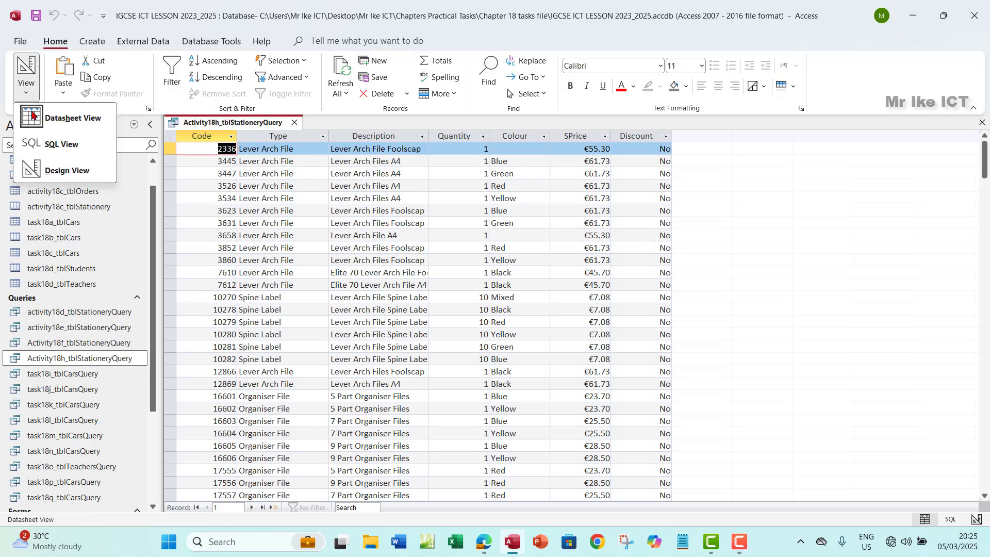
In Design View, add the criterion >=10 under Quantity and run the query, showing seven records
{"action": "left_click", "coordinate": [72, 175]}
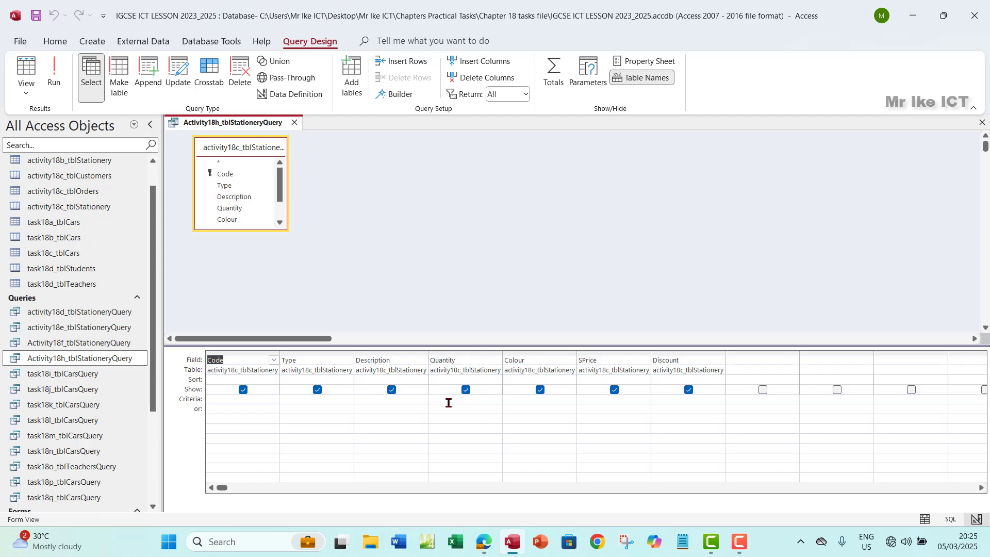
{"action": "left_click", "coordinate": [464, 399]}
{"action": "type", "text": ">=10"}
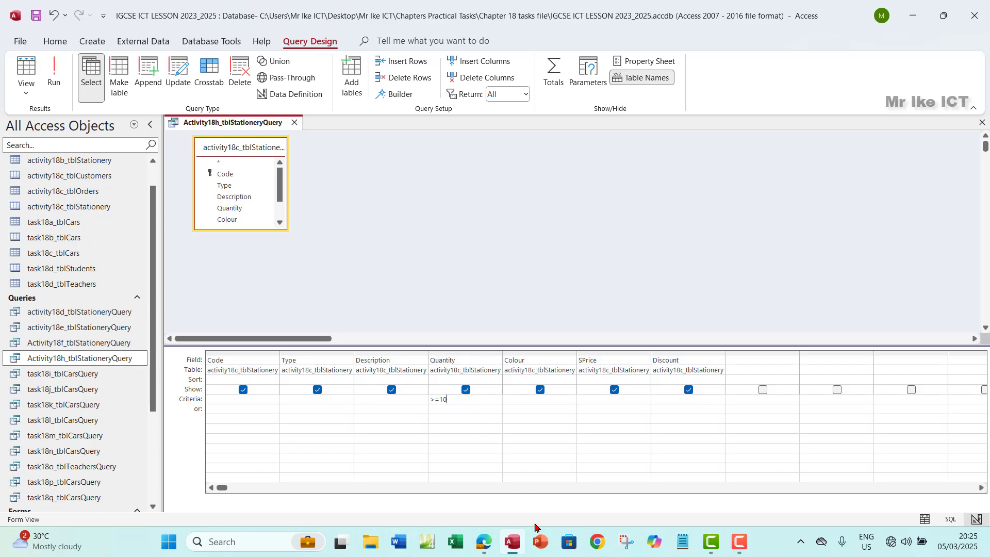
{"action": "left_click", "coordinate": [484, 541]}
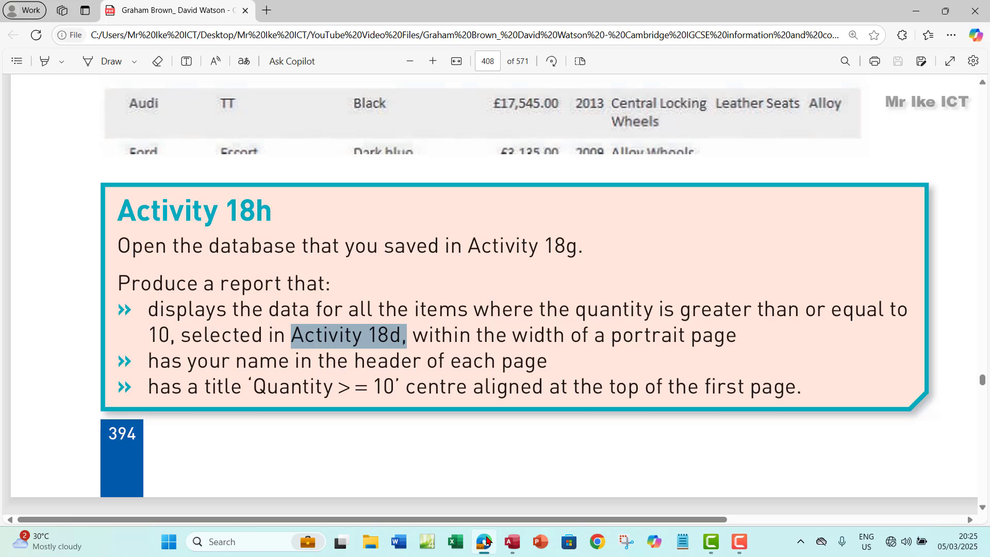
{"action": "left_click", "coordinate": [487, 542]}
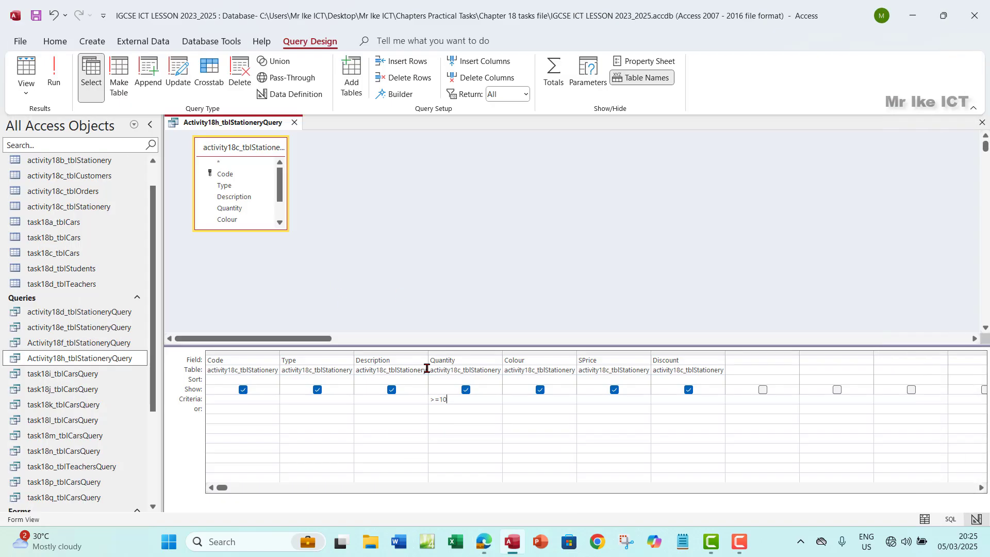
{"action": "left_click", "coordinate": [67, 87]}
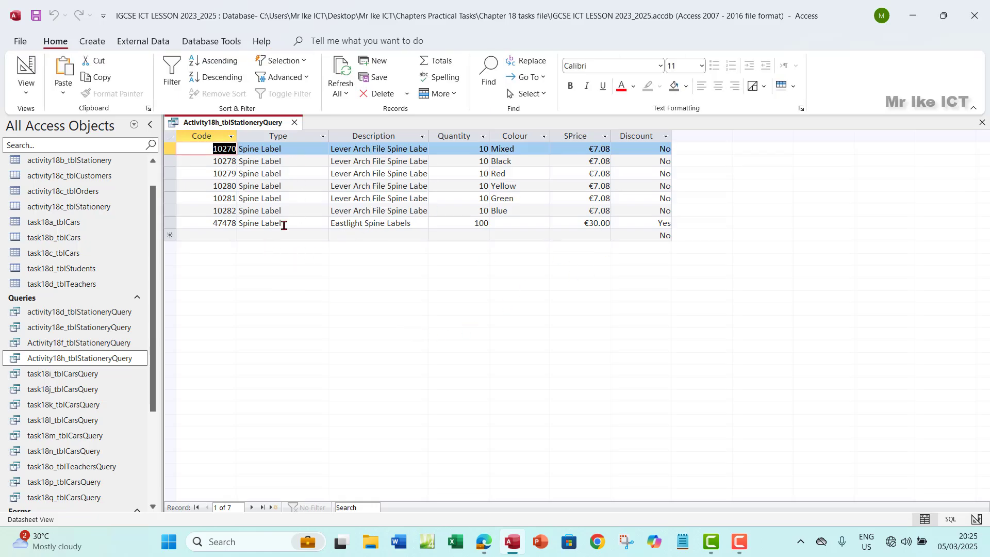
{"action": "left_click", "coordinate": [467, 136]}
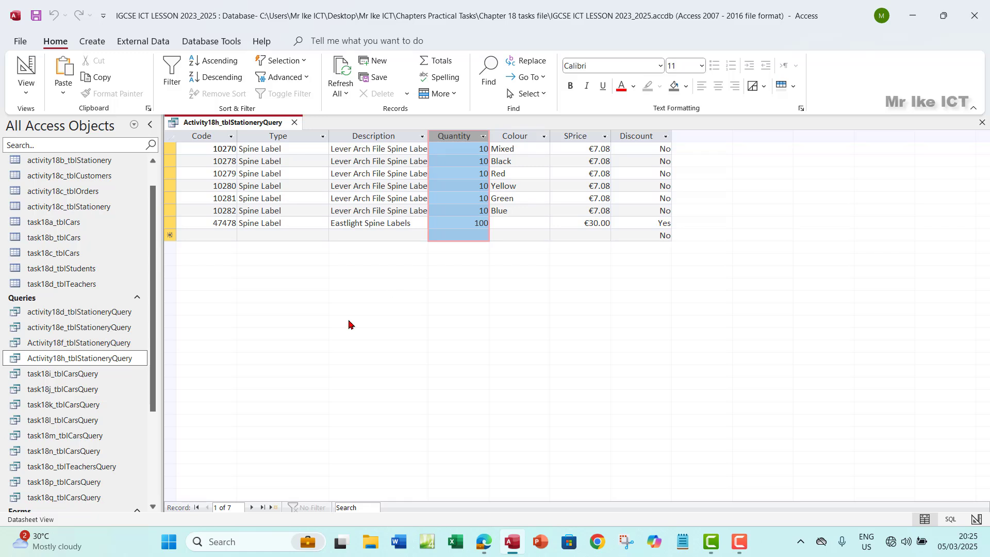
Close the query and build a Report Wizard report with all fields, no grouping or sorting, tabular portrait
{"action": "left_click", "coordinate": [982, 122]}
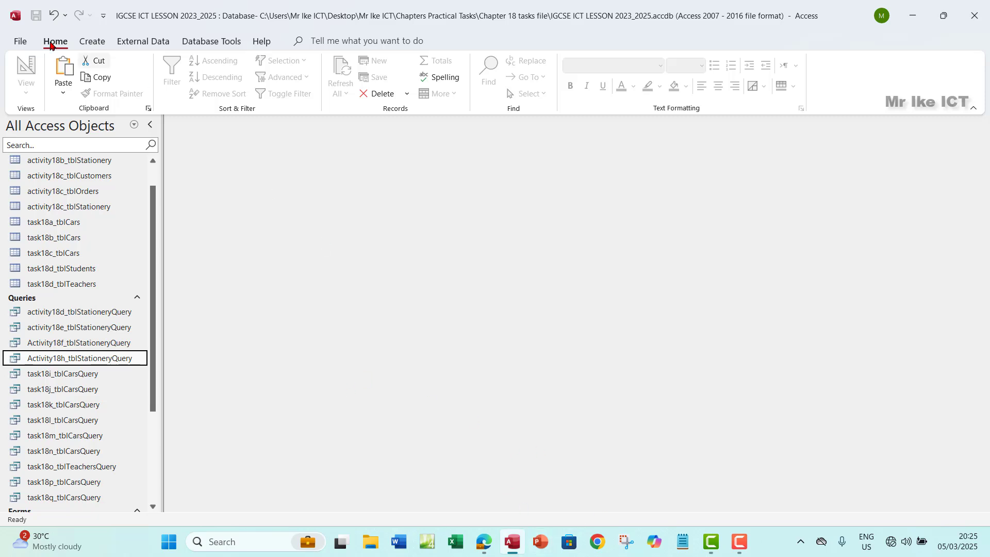
{"action": "left_click", "coordinate": [99, 44]}
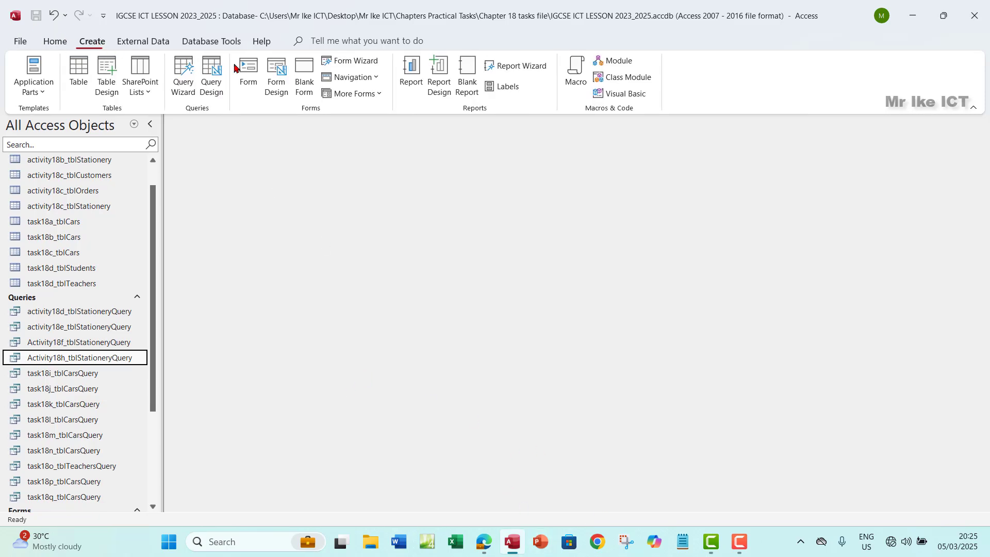
{"action": "left_click", "coordinate": [522, 68]}
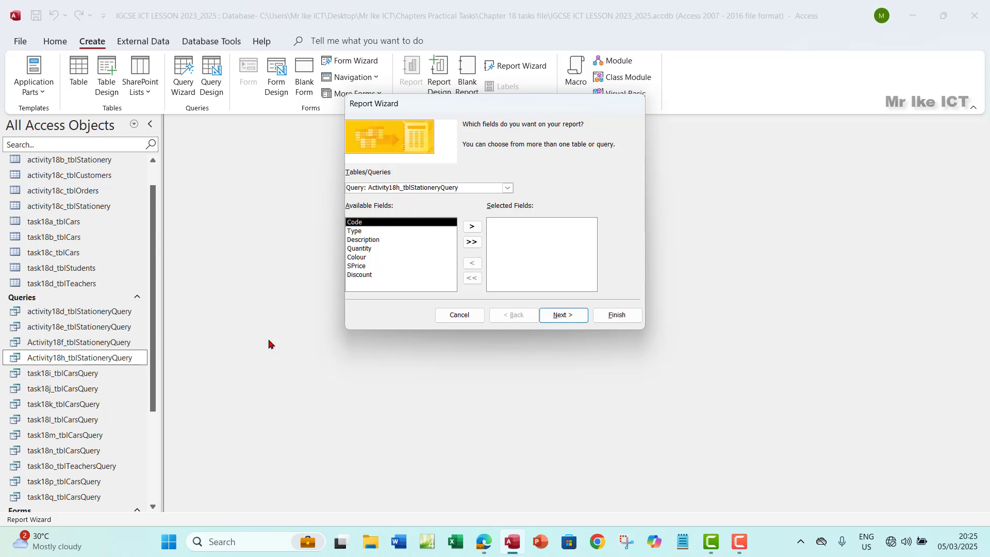
{"action": "left_click", "coordinate": [472, 242]}
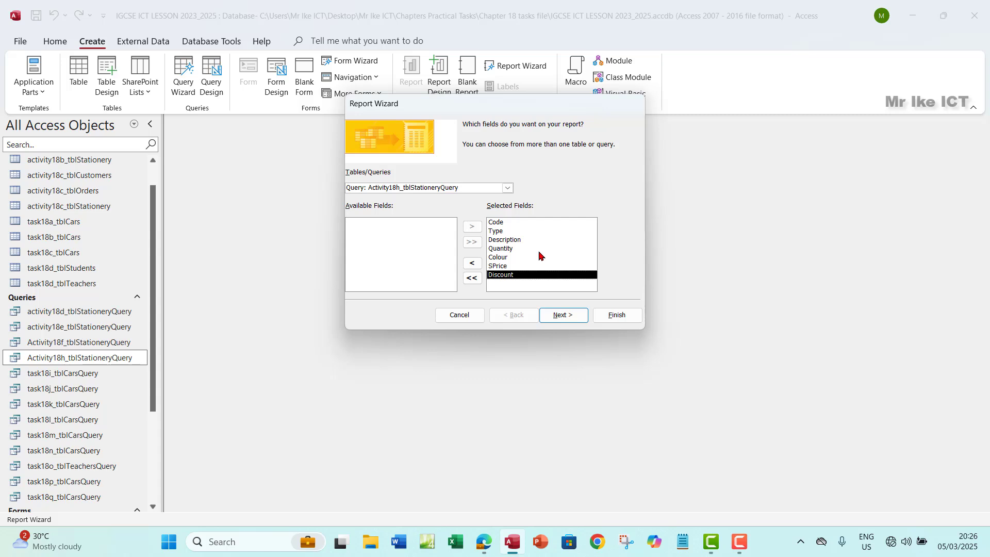
{"action": "left_click", "coordinate": [566, 316]}
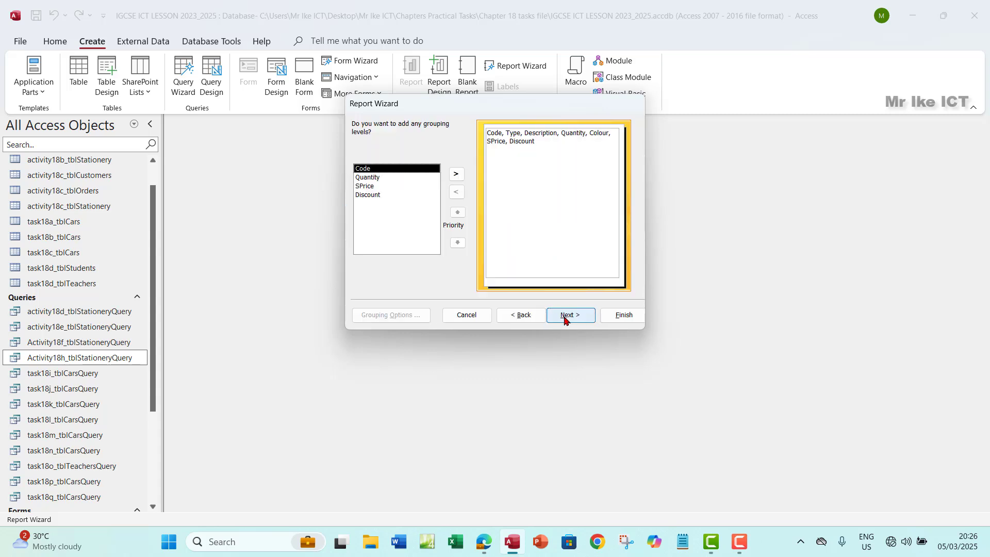
{"action": "left_click", "coordinate": [565, 319]}
{"action": "left_click", "coordinate": [566, 317]}
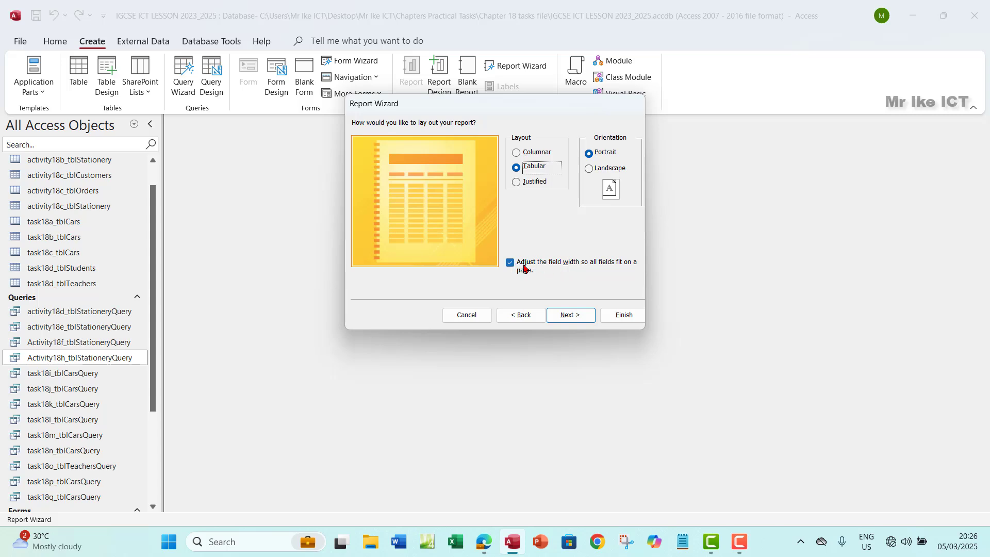
{"action": "left_click", "coordinate": [568, 315]}
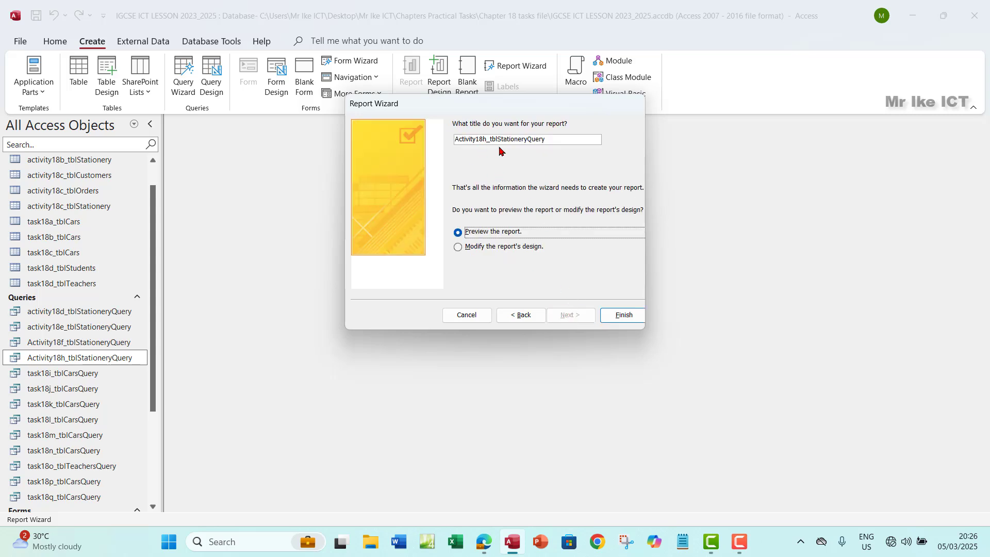
Title the report Activity18h_tblStationeryReport and finish the wizard to preview it
{"action": "left_click", "coordinate": [555, 141]}
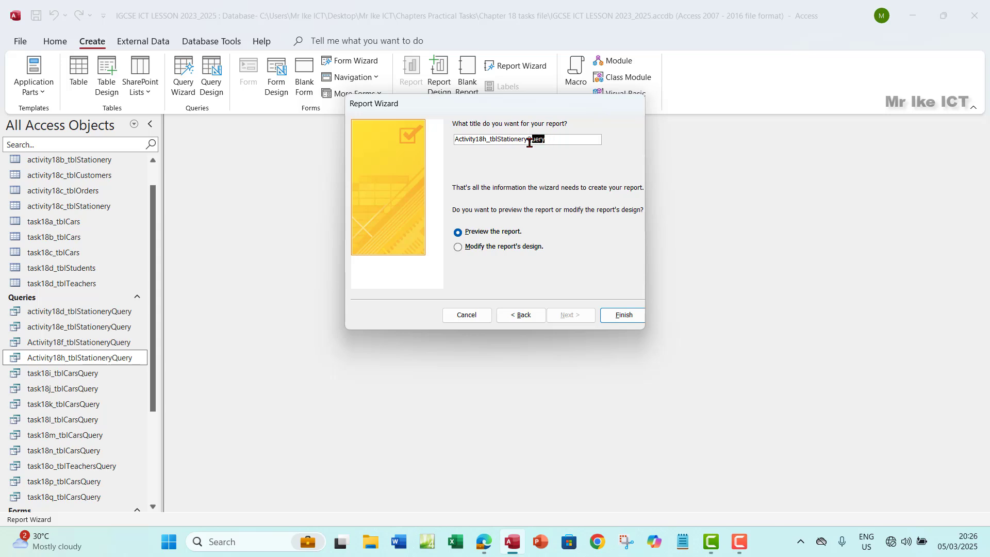
{"action": "type", "text": "Report"}
{"action": "left_click", "coordinate": [613, 321]}
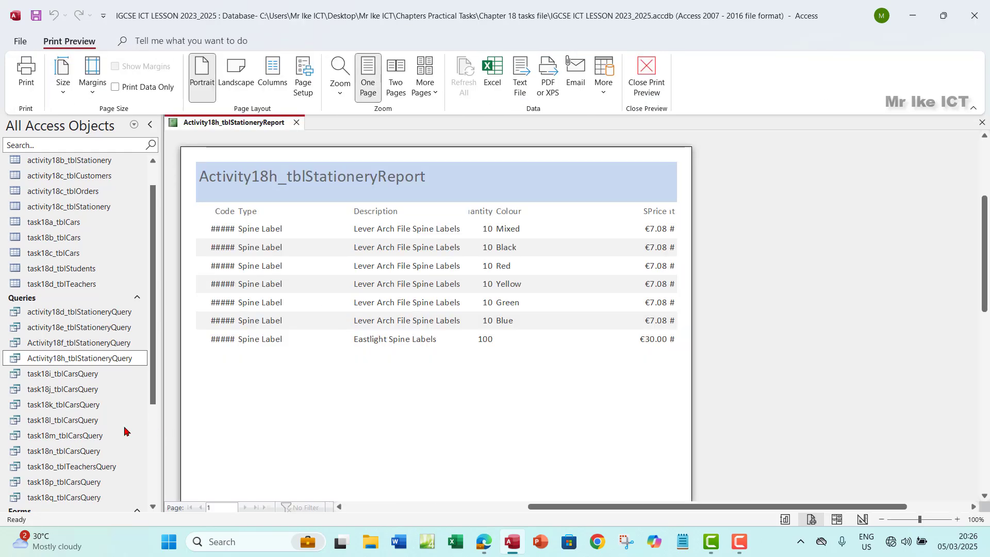
Close print preview and put Activity18h_tblStationeryReport into Layout View
{"action": "scroll", "coordinate": [82, 417], "scroll_direction": "down", "scroll_amount": 4}
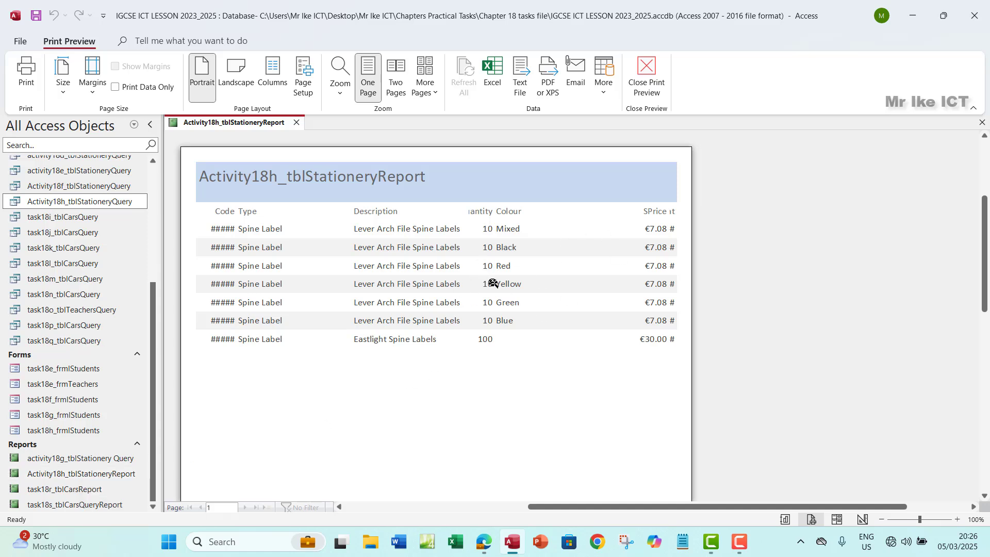
{"action": "left_click", "coordinate": [648, 100]}
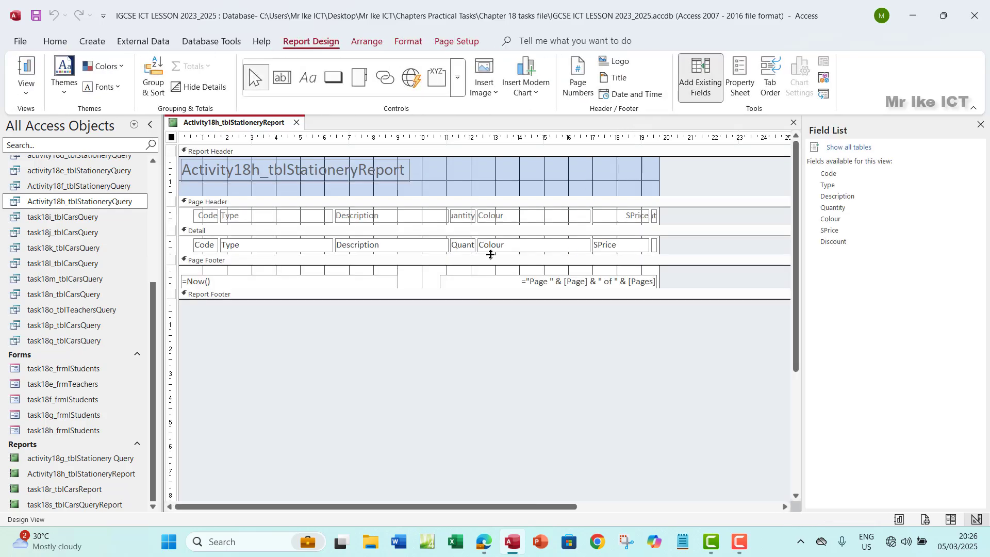
{"action": "left_click", "coordinate": [26, 89]}
{"action": "left_click", "coordinate": [58, 175]}
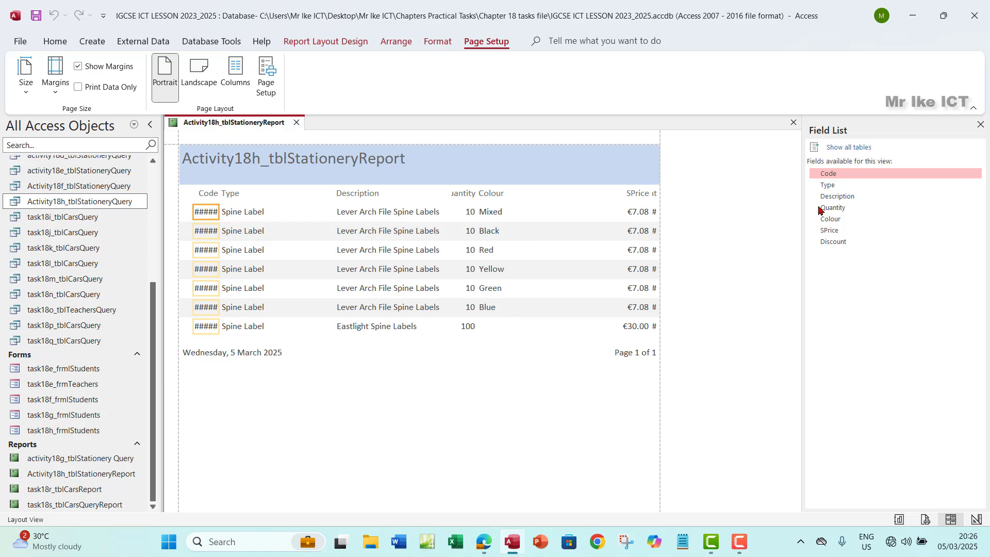
Resize the Code and Type columns so every code displays in full
{"action": "left_click", "coordinate": [981, 125]}
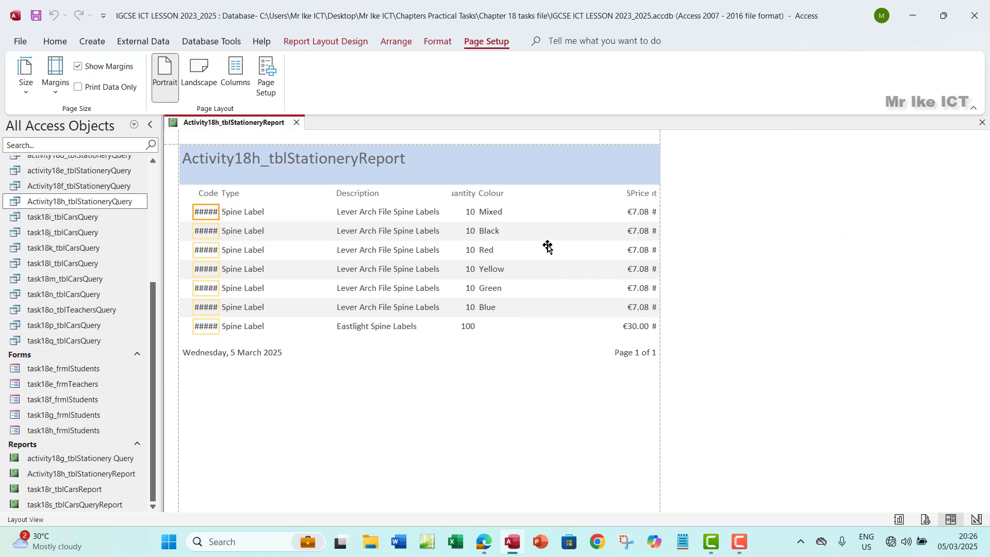
{"action": "left_click", "coordinate": [208, 198]}
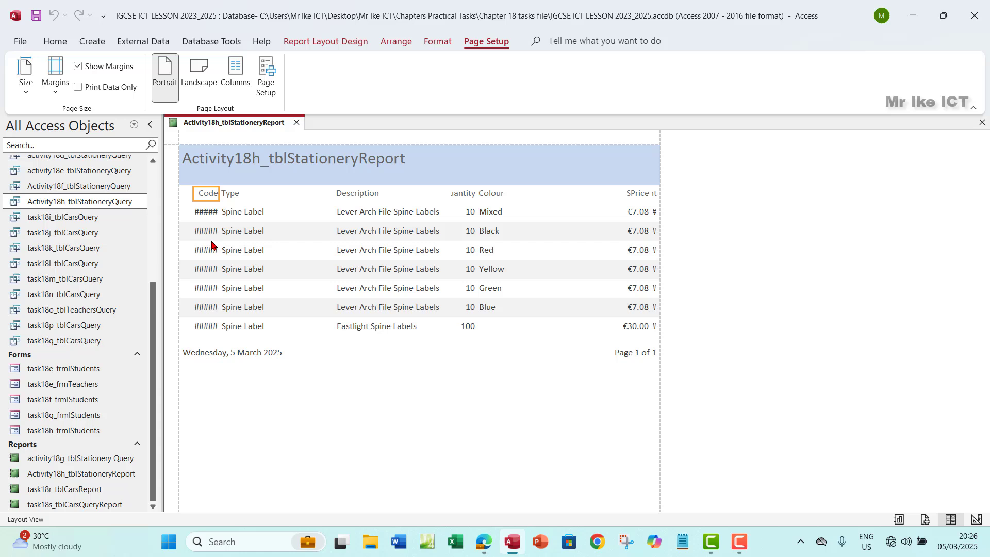
{"action": "left_click", "coordinate": [231, 193]}
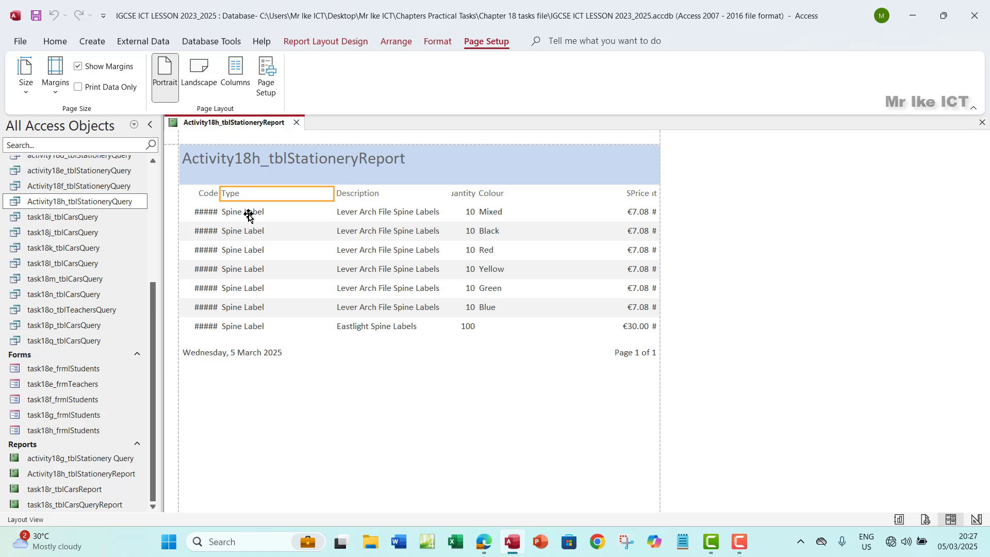
{"action": "left_click", "coordinate": [256, 213], "text": "shift"}
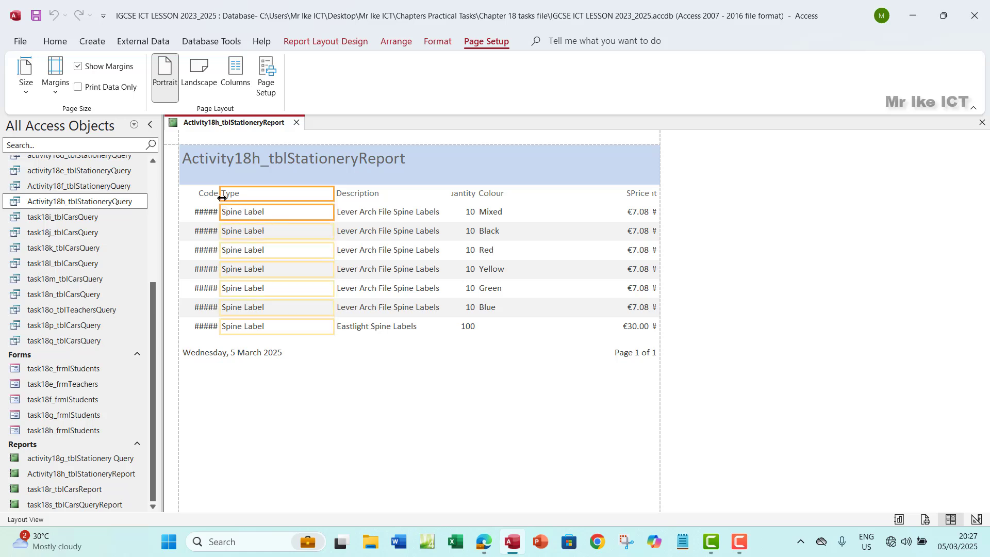
{"action": "left_click_drag", "start_coordinate": [222, 196], "coordinate": [288, 202]}
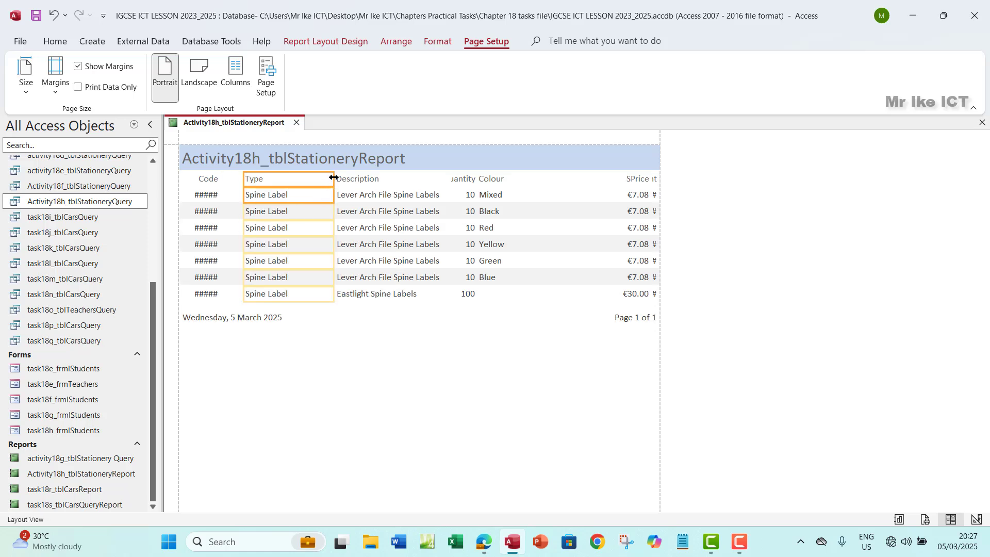
{"action": "left_click_drag", "start_coordinate": [333, 180], "coordinate": [296, 185]}
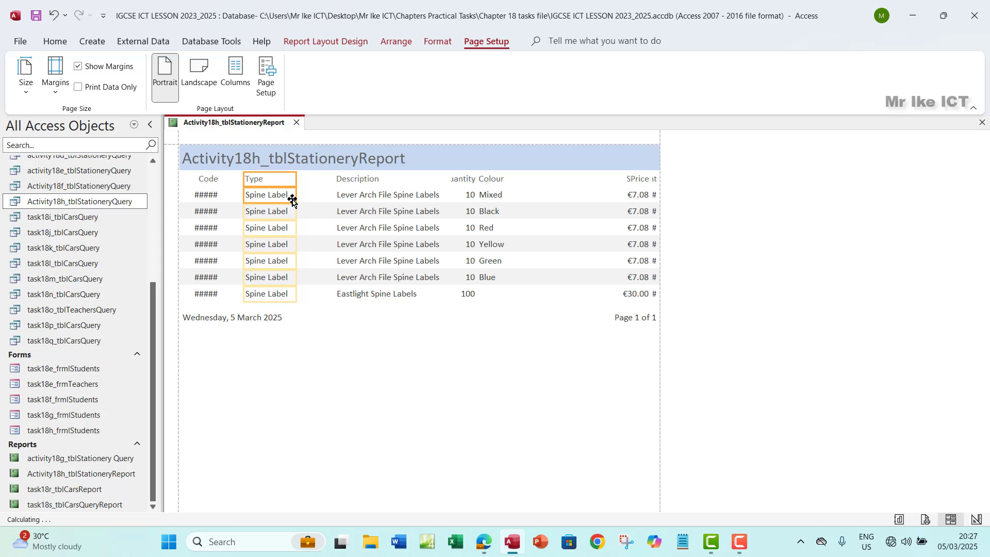
{"action": "left_click", "coordinate": [208, 181]}
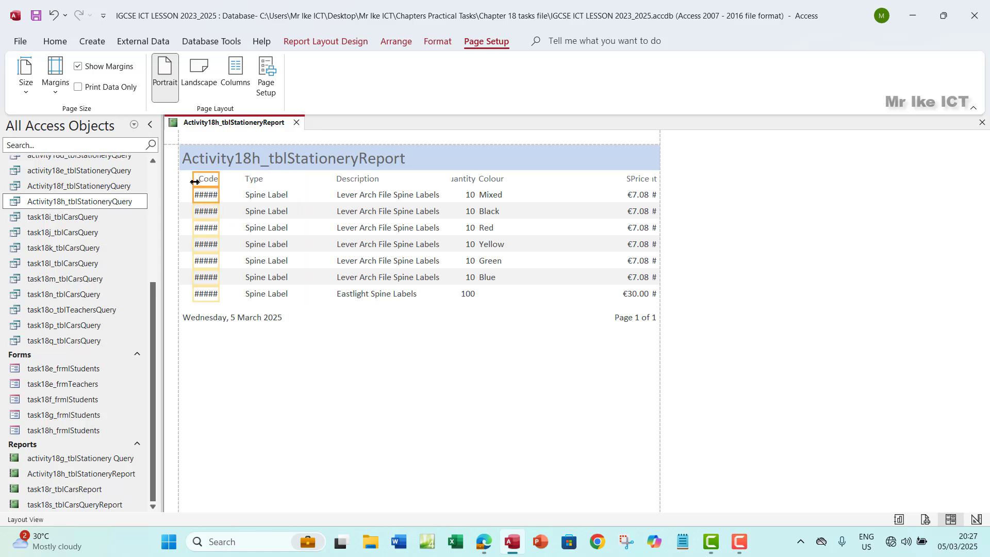
{"action": "left_click_drag", "start_coordinate": [193, 179], "coordinate": [185, 180]}
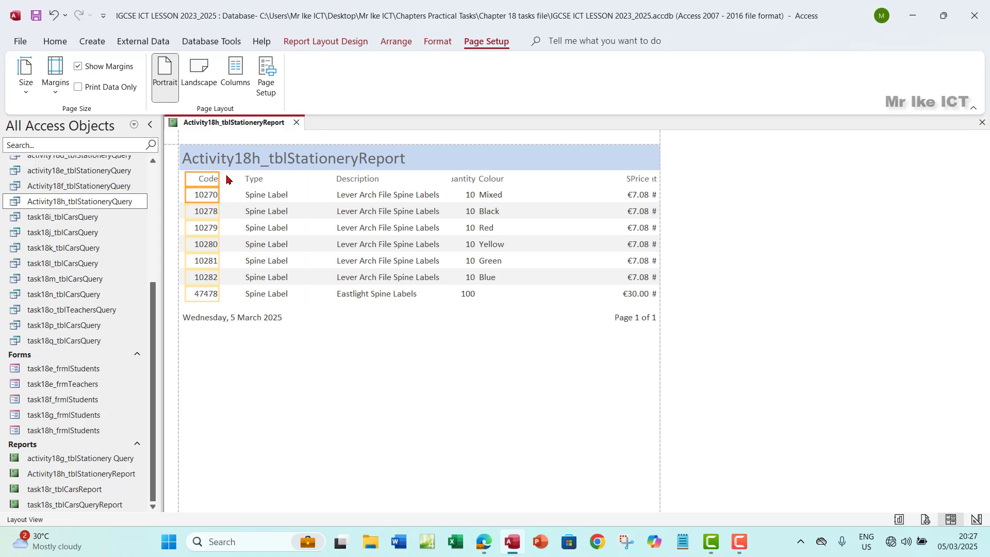
{"action": "left_click", "coordinate": [253, 181]}
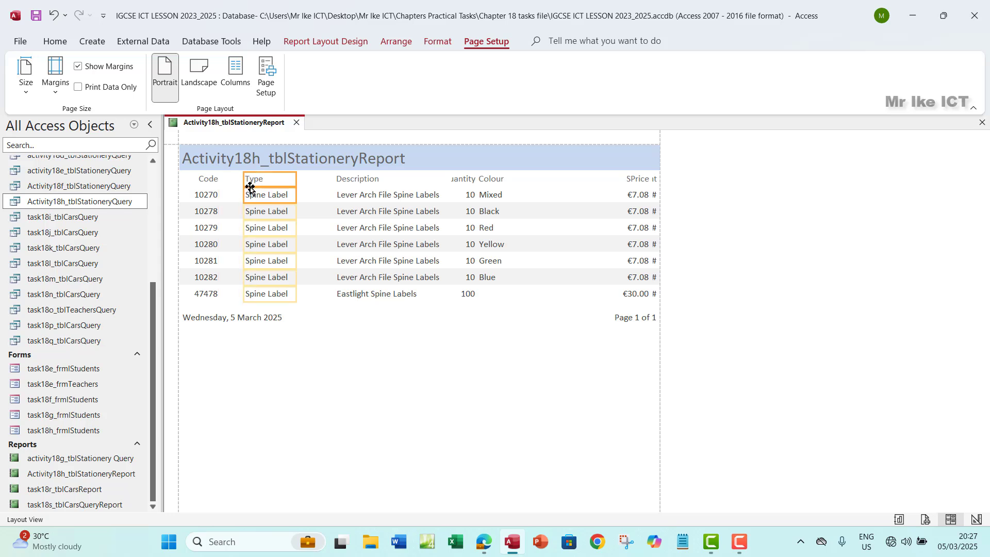
{"action": "left_click_drag", "start_coordinate": [243, 181], "coordinate": [230, 183]}
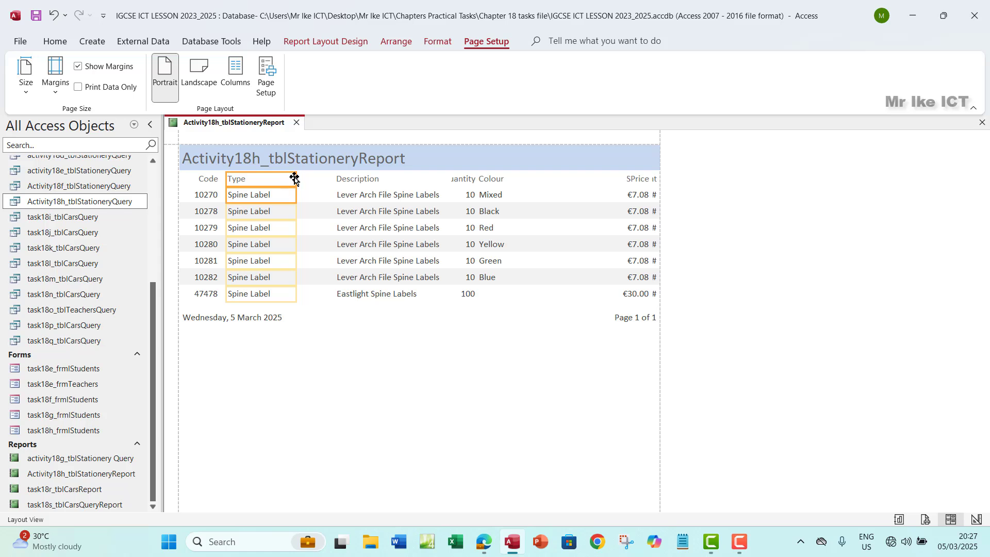
Shift and narrow the Description and Quantity columns so the Quantity heading shows
{"action": "left_click", "coordinate": [359, 179]}
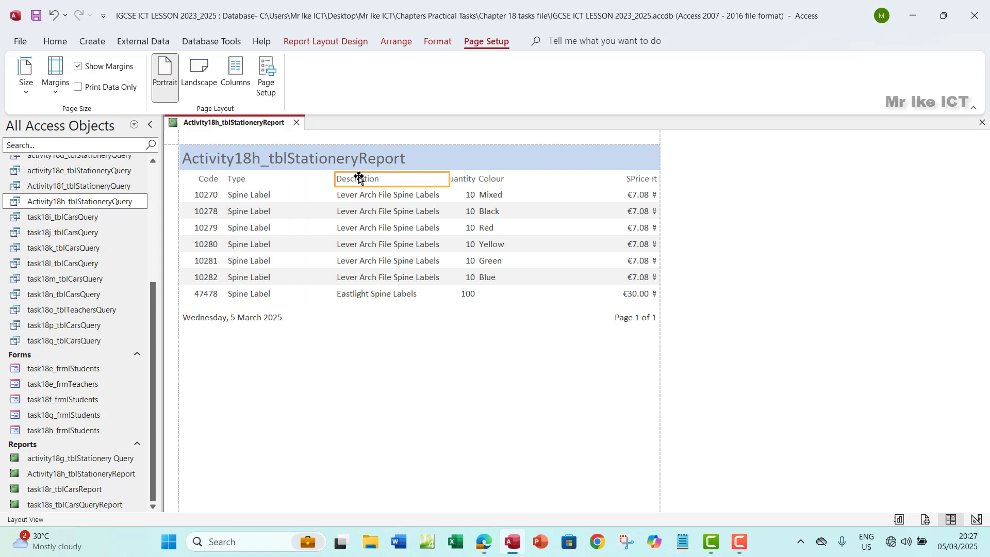
{"action": "left_click", "coordinate": [361, 195], "text": "shift"}
{"action": "left_click_drag", "start_coordinate": [332, 183], "coordinate": [292, 184]}
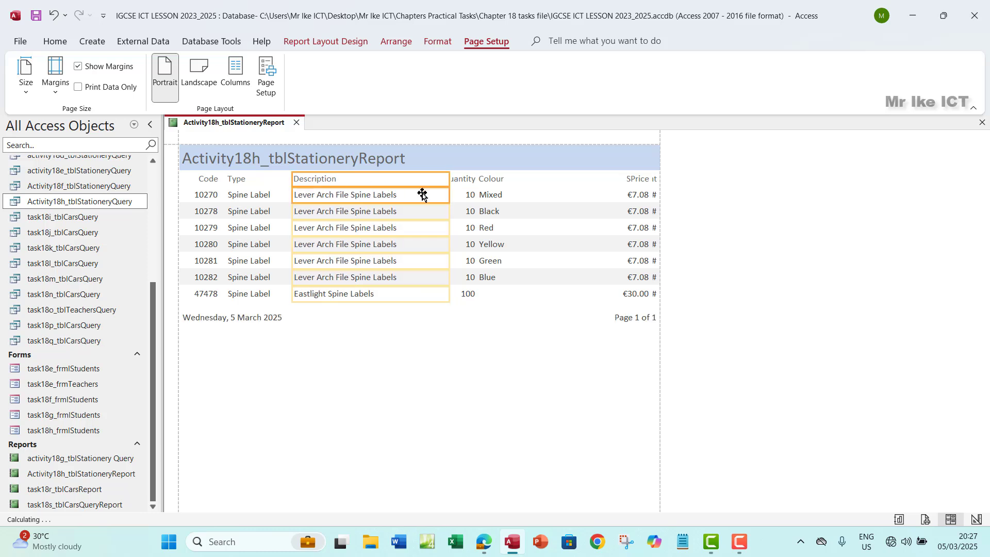
{"action": "left_click_drag", "start_coordinate": [449, 183], "coordinate": [413, 189]}
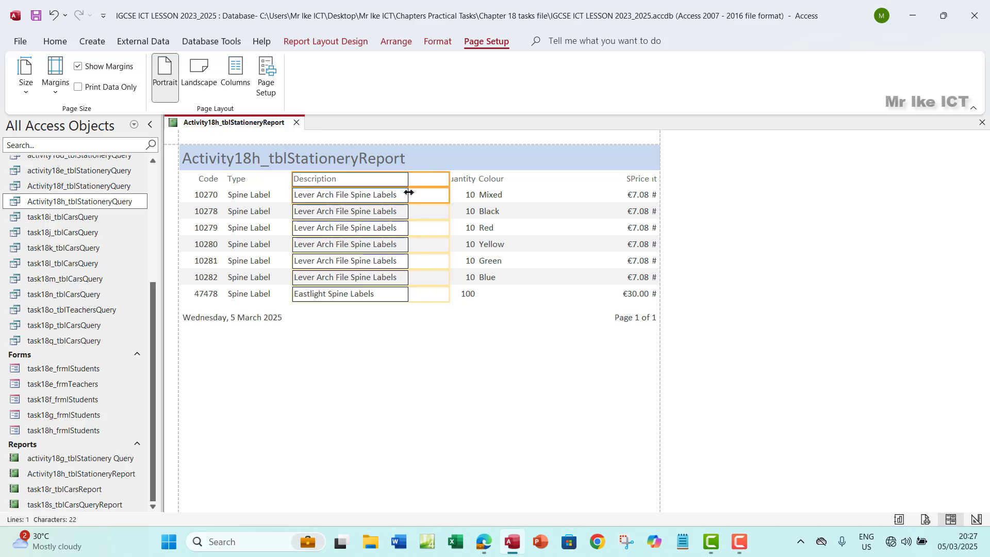
{"action": "left_click", "coordinate": [462, 179]}
{"action": "left_click", "coordinate": [472, 211]}
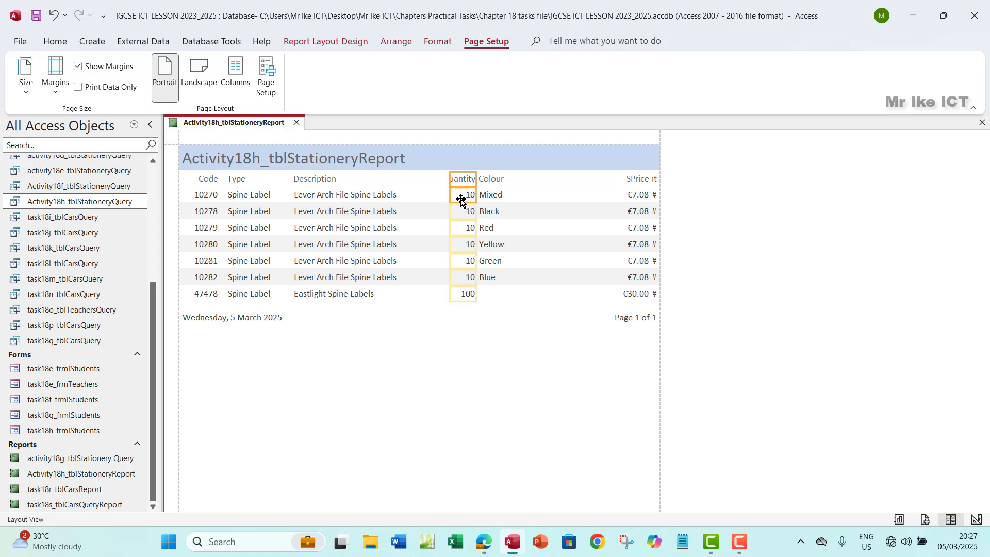
{"action": "left_click_drag", "start_coordinate": [450, 183], "coordinate": [400, 190]}
{"action": "left_click_drag", "start_coordinate": [475, 179], "coordinate": [448, 177]}
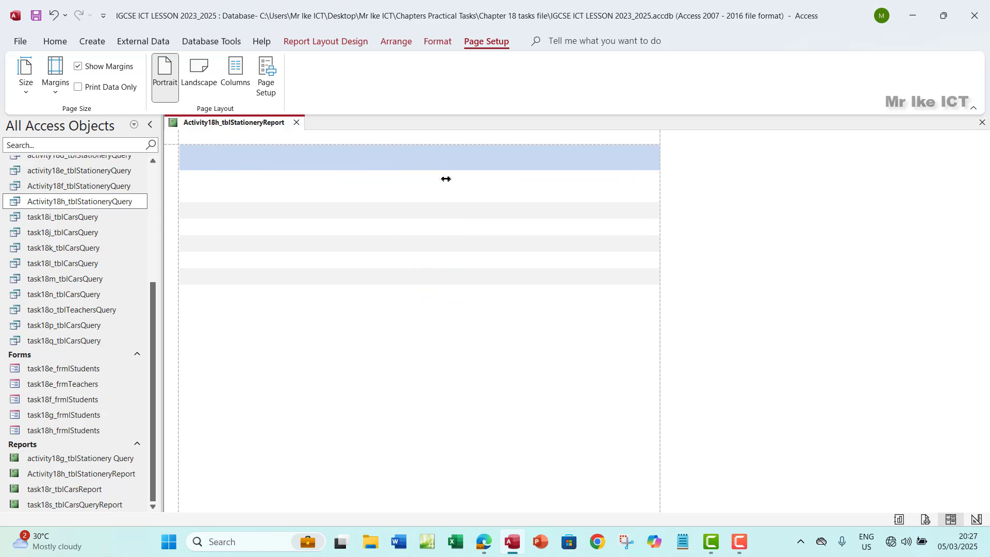
Narrow Colour and SPrice and pull Discount inside the portrait page edge
{"action": "left_click", "coordinate": [484, 178]}
{"action": "left_click", "coordinate": [496, 197]}
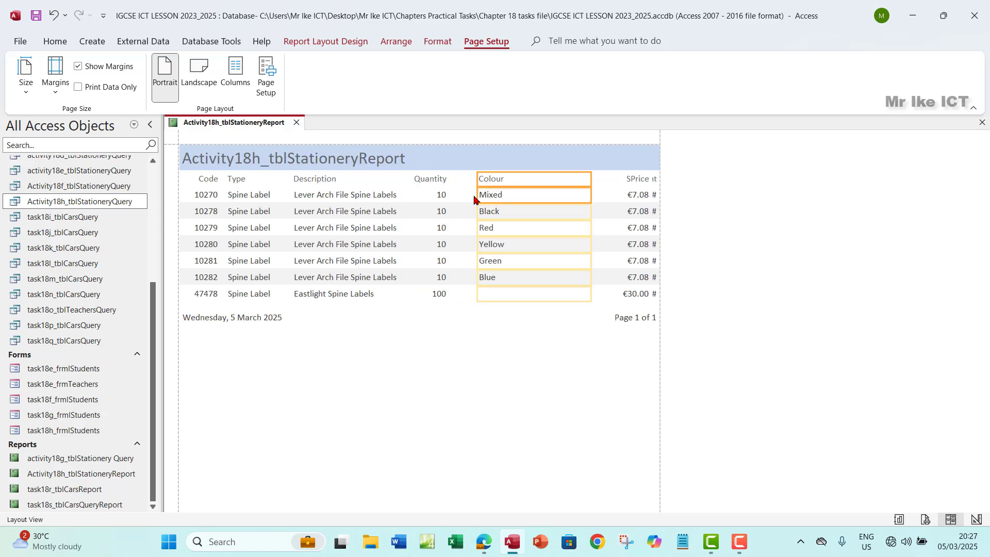
{"action": "left_click_drag", "start_coordinate": [477, 179], "coordinate": [455, 179]}
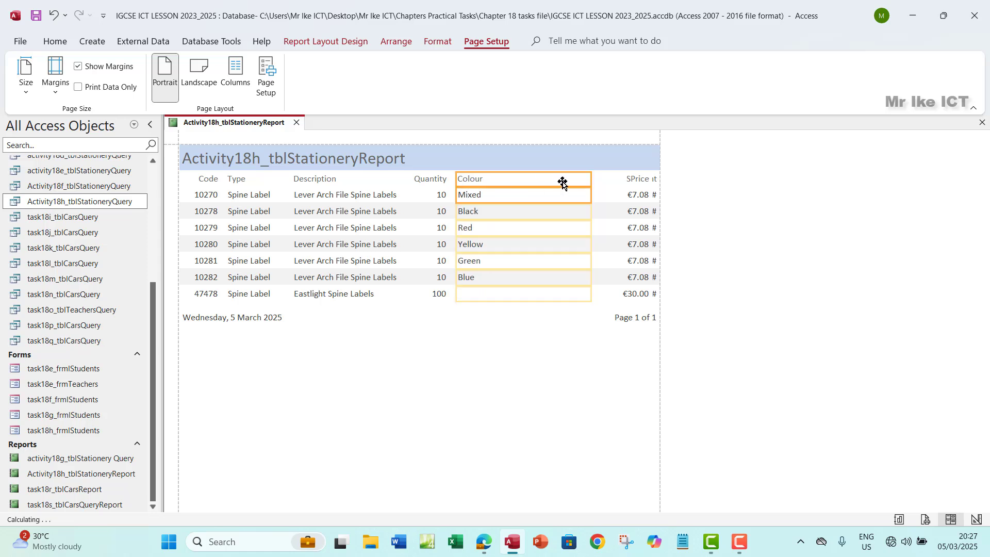
{"action": "left_click_drag", "start_coordinate": [592, 176], "coordinate": [491, 186]}
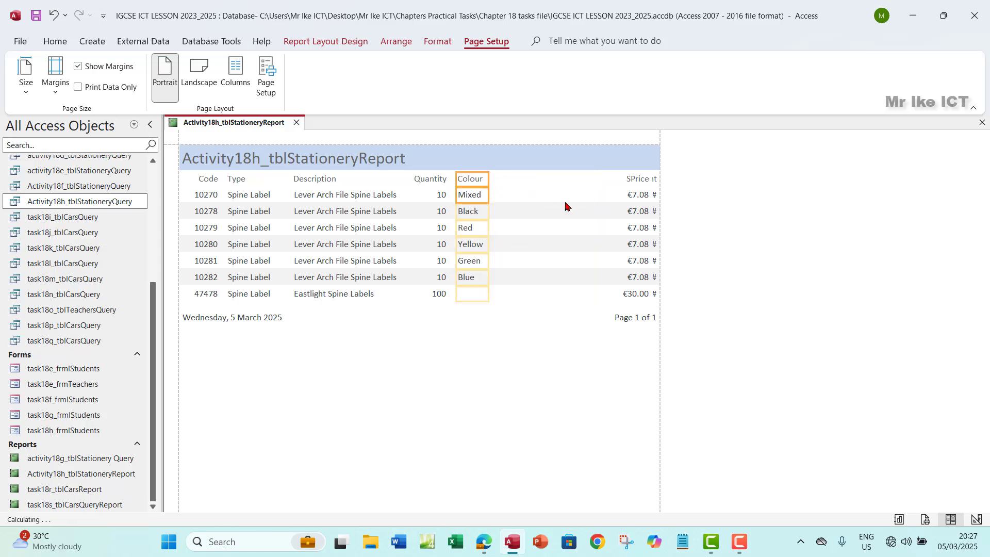
{"action": "left_click", "coordinate": [640, 181]}
{"action": "left_click", "coordinate": [634, 194], "text": "ctrl"}
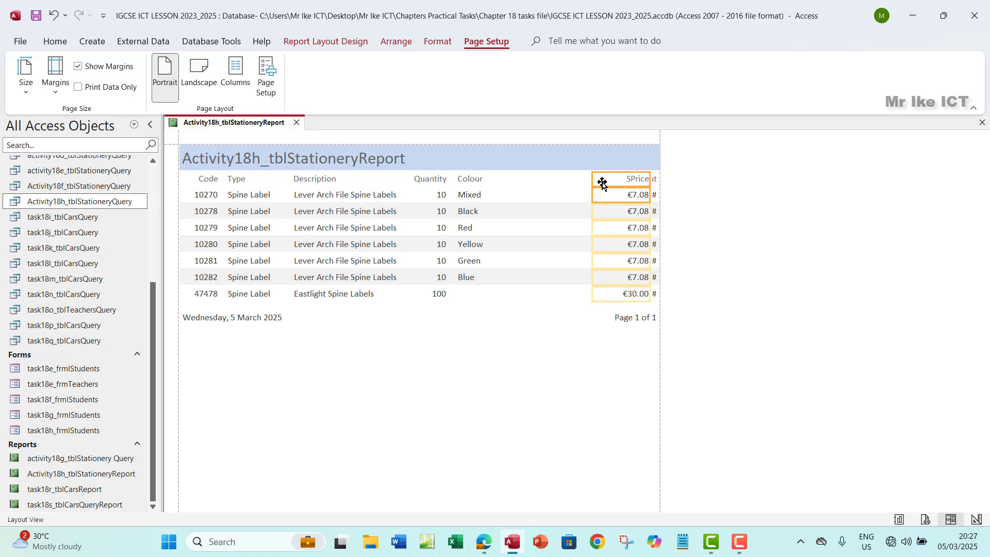
{"action": "left_click_drag", "start_coordinate": [592, 180], "coordinate": [495, 186]}
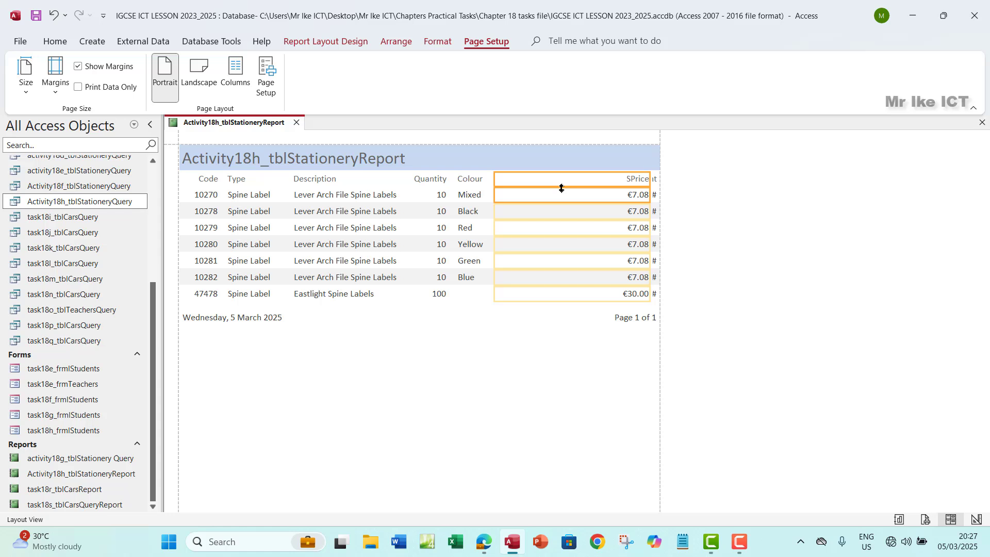
{"action": "left_click_drag", "start_coordinate": [651, 181], "coordinate": [537, 182]}
{"action": "left_click", "coordinate": [653, 178]}
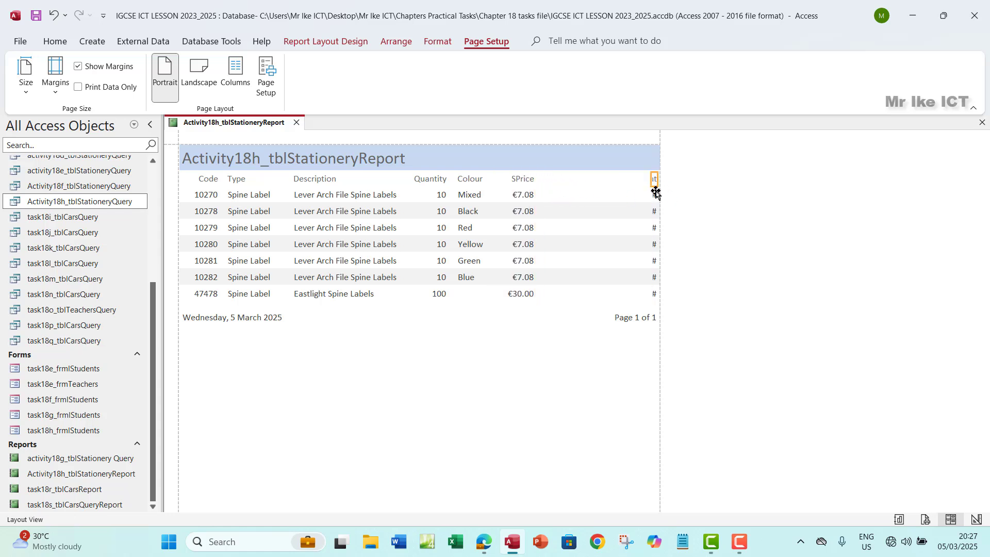
{"action": "left_click_drag", "start_coordinate": [647, 181], "coordinate": [546, 184]}
{"action": "left_click_drag", "start_coordinate": [657, 178], "coordinate": [628, 178]}
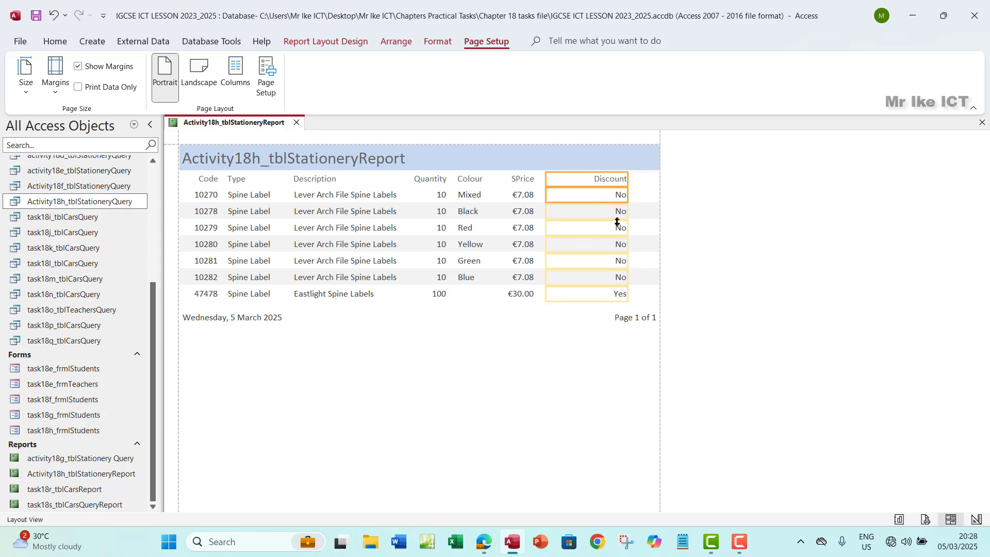
{"action": "left_click", "coordinate": [655, 206]}
{"action": "left_click", "coordinate": [487, 353]}
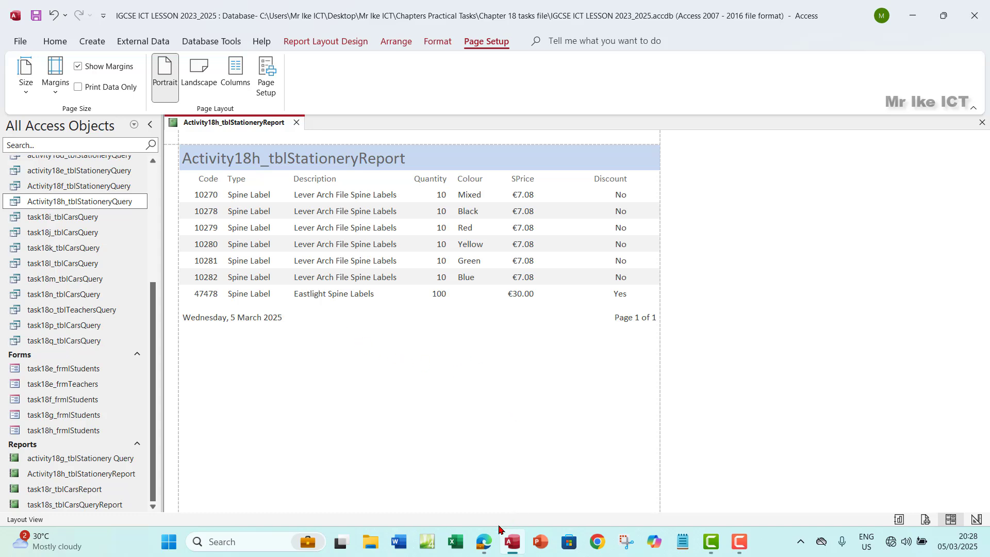
{"action": "left_click", "coordinate": [451, 493]}
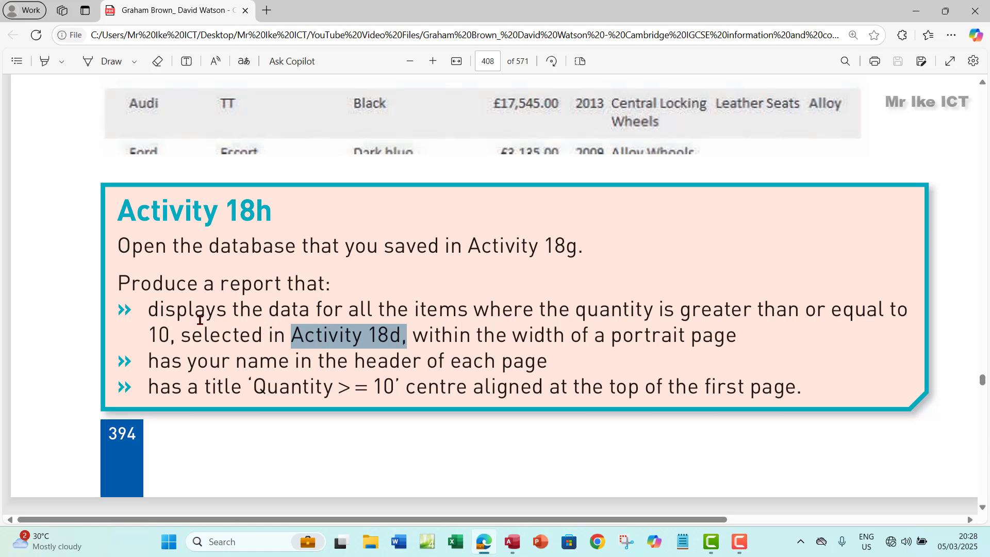
{"action": "left_click_drag", "start_coordinate": [154, 311], "coordinate": [252, 336]}
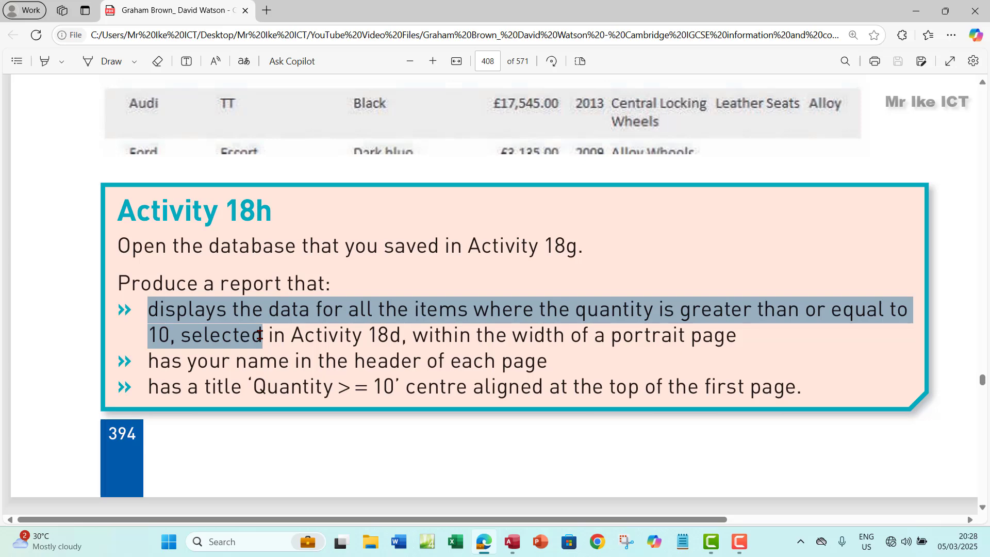
{"action": "left_click_drag", "start_coordinate": [260, 335], "coordinate": [742, 352]}
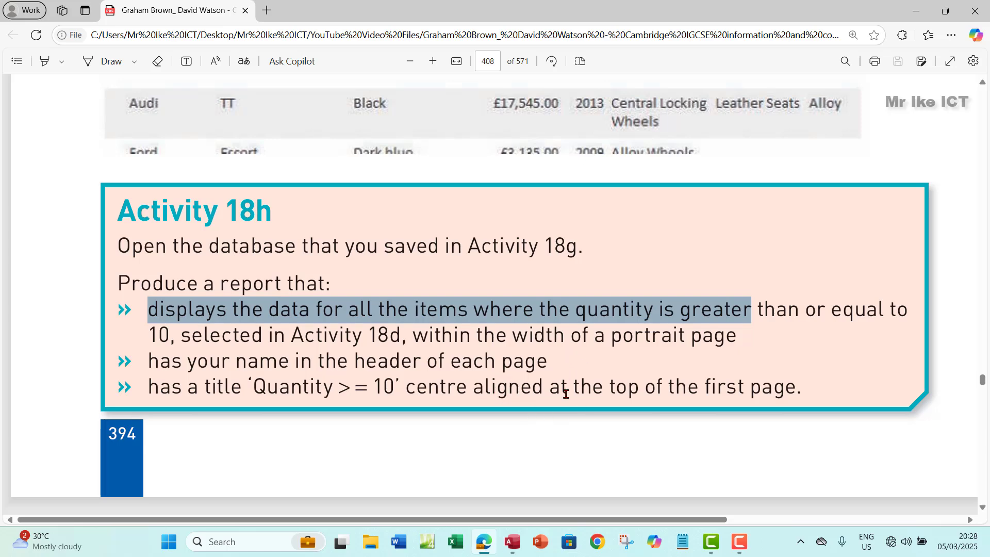
{"action": "key", "text": "alt+Tab"}
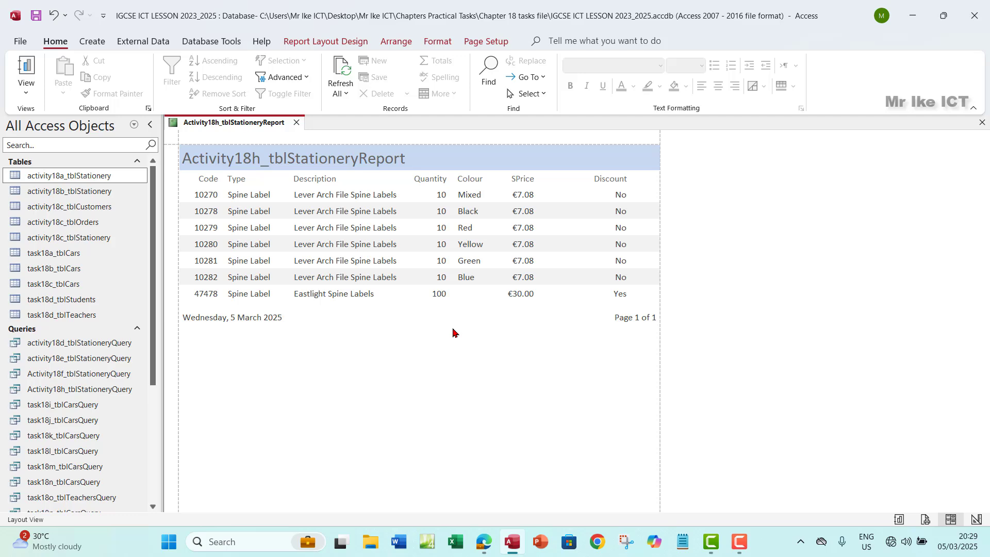
In Design View, heighten the Page Header and drag all column heading labels lower
{"action": "left_click", "coordinate": [26, 91]}
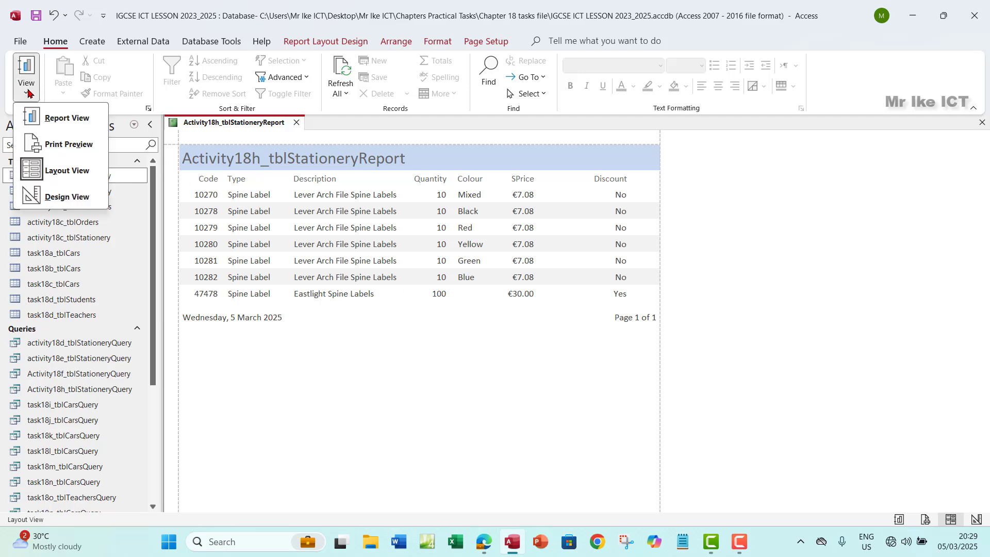
{"action": "left_click", "coordinate": [54, 199]}
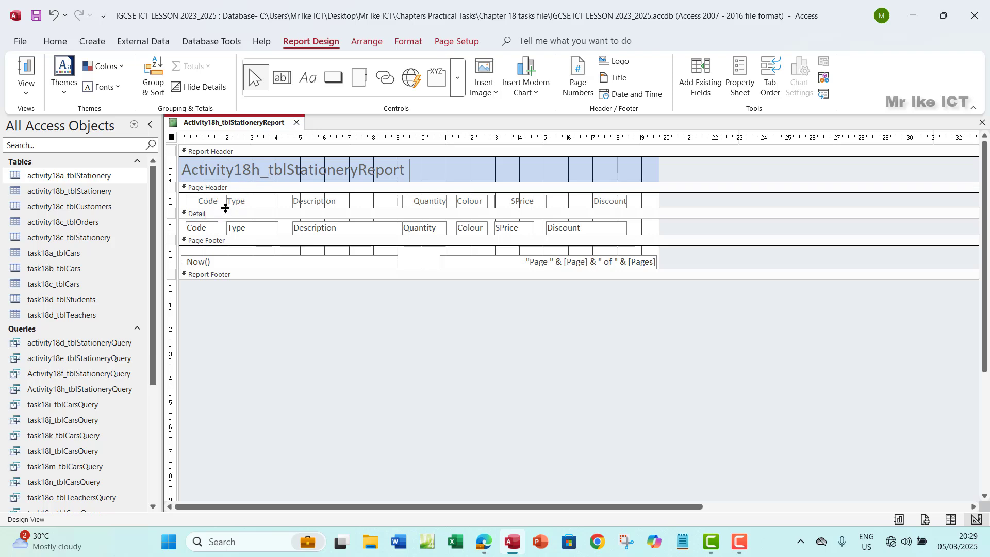
{"action": "left_click_drag", "start_coordinate": [225, 207], "coordinate": [225, 228]}
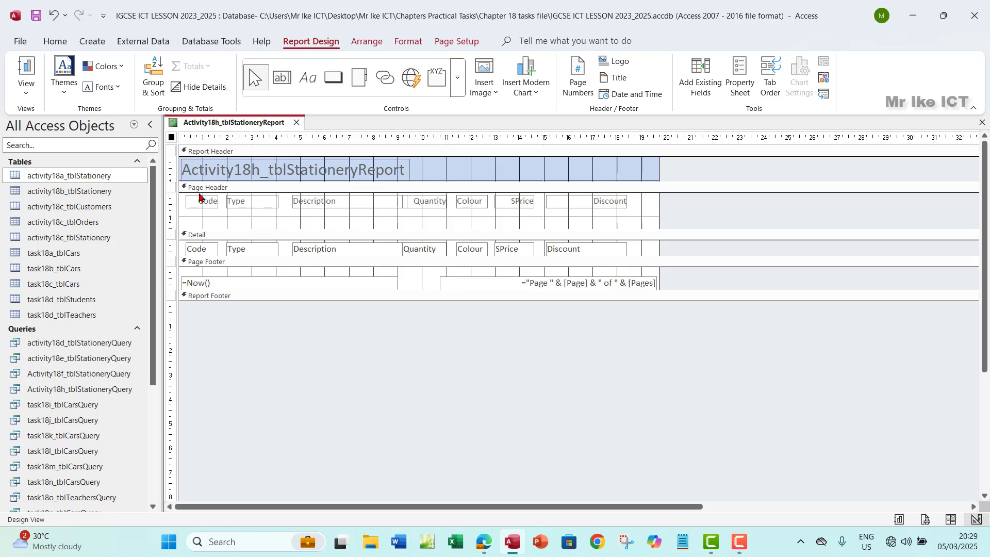
{"action": "left_click_drag", "start_coordinate": [700, 209], "coordinate": [184, 205]}
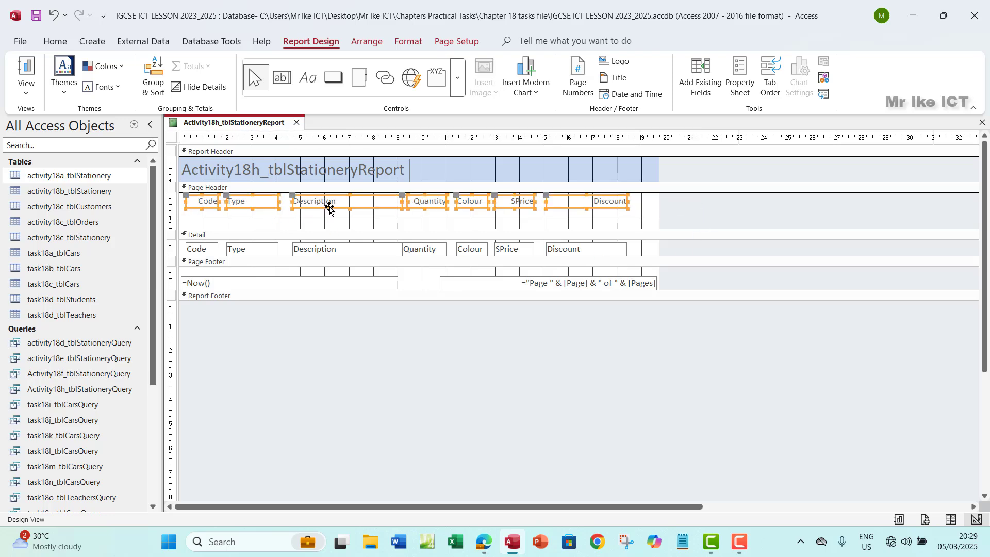
{"action": "left_click_drag", "start_coordinate": [328, 206], "coordinate": [330, 226]}
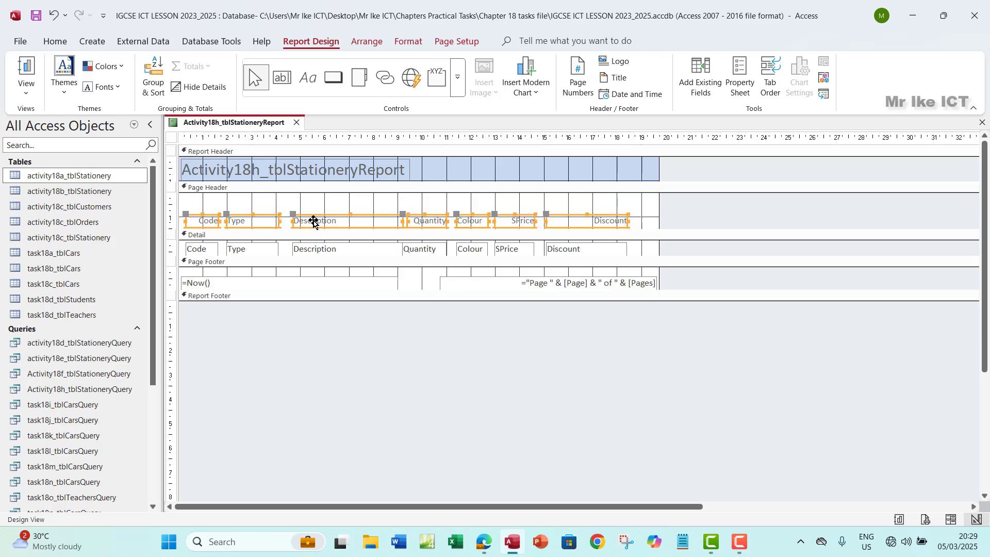
{"action": "left_click", "coordinate": [304, 78]}
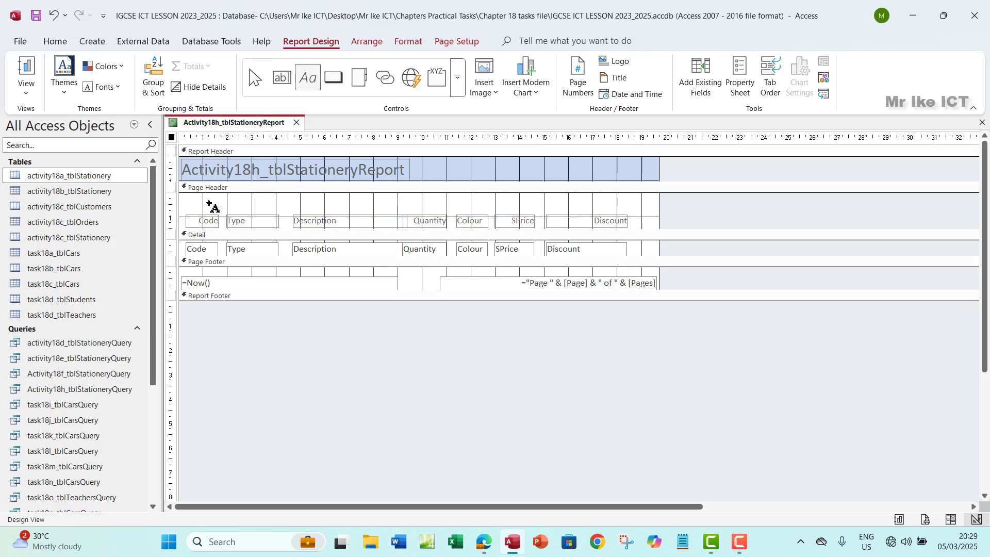
Draw a label across the top of the Page Header and enter the student's full name
{"action": "left_click_drag", "start_coordinate": [183, 195], "coordinate": [660, 212]}
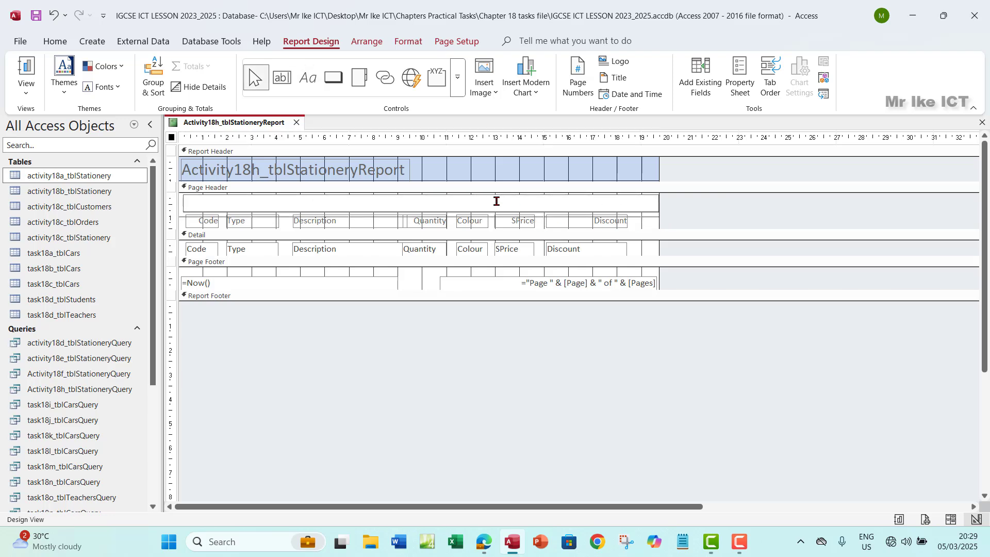
{"action": "left_click_drag", "start_coordinate": [261, 202], "coordinate": [175, 205]}
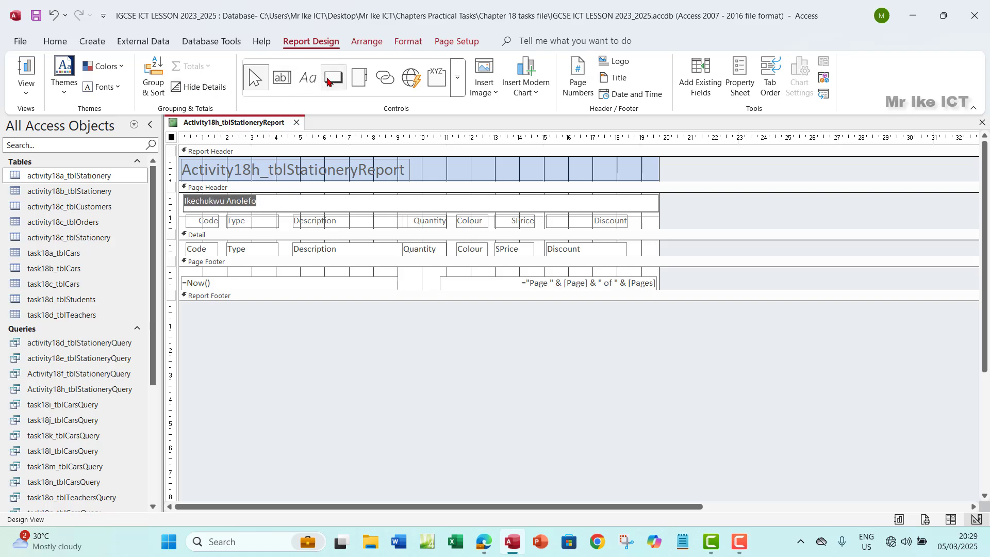
Select the name label and try a dark grey, then transparent background
{"action": "left_click", "coordinate": [363, 42]}
{"action": "left_click", "coordinate": [408, 41]}
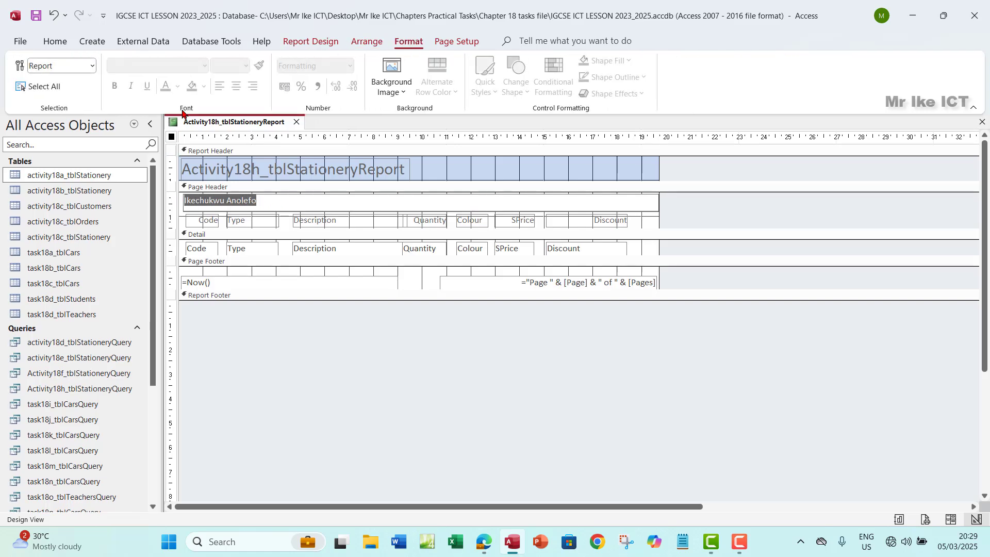
{"action": "left_click", "coordinate": [267, 203]}
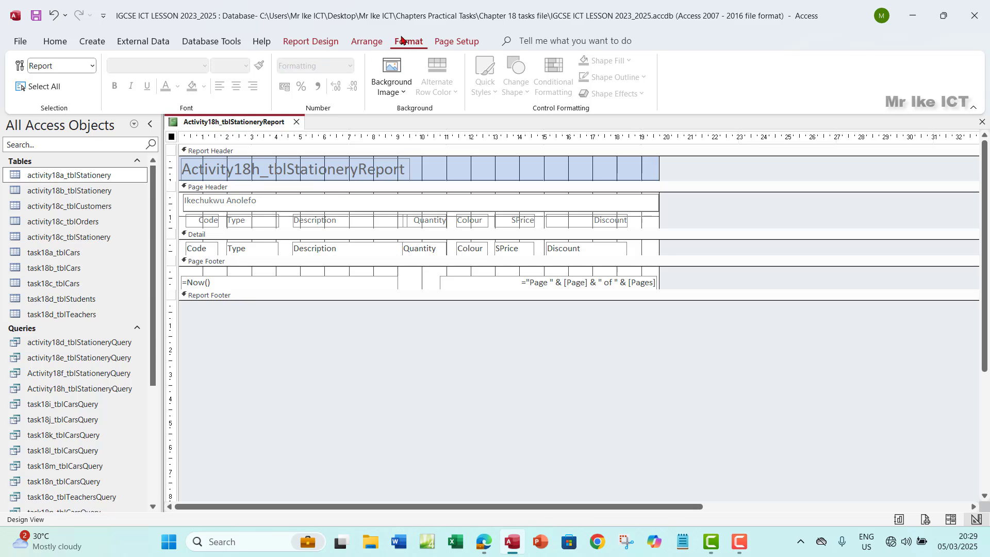
{"action": "left_click", "coordinate": [316, 40]}
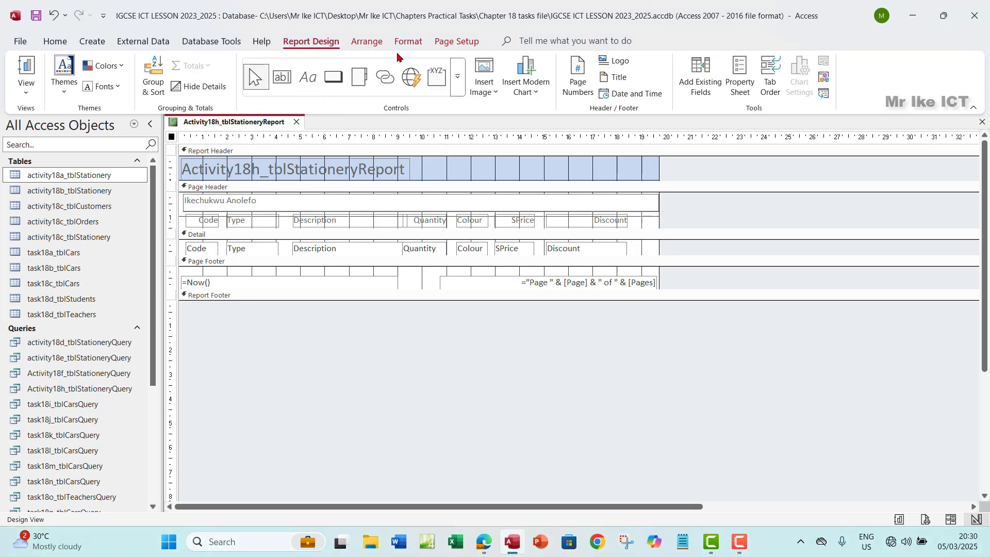
{"action": "left_click", "coordinate": [408, 41]}
{"action": "left_click", "coordinate": [464, 41]}
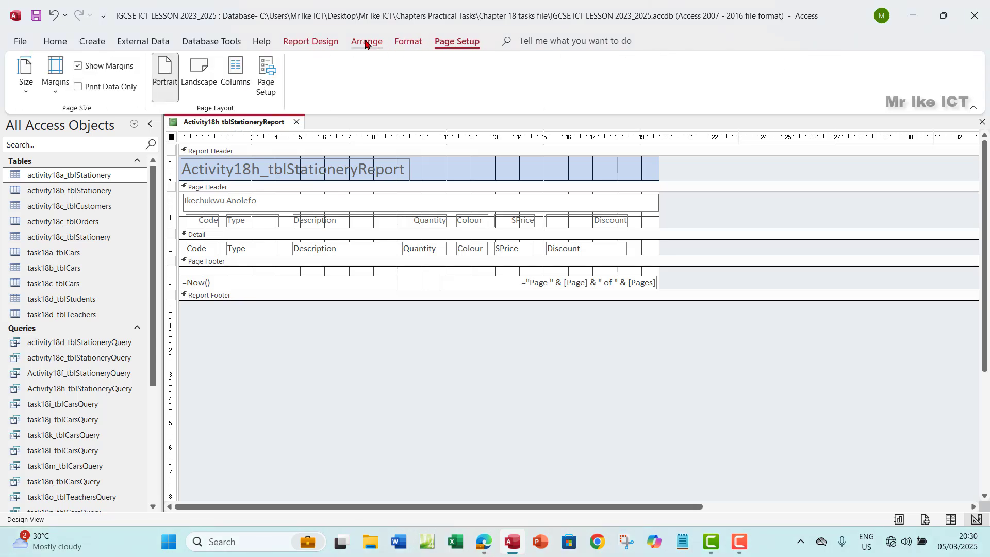
{"action": "left_click", "coordinate": [366, 42]}
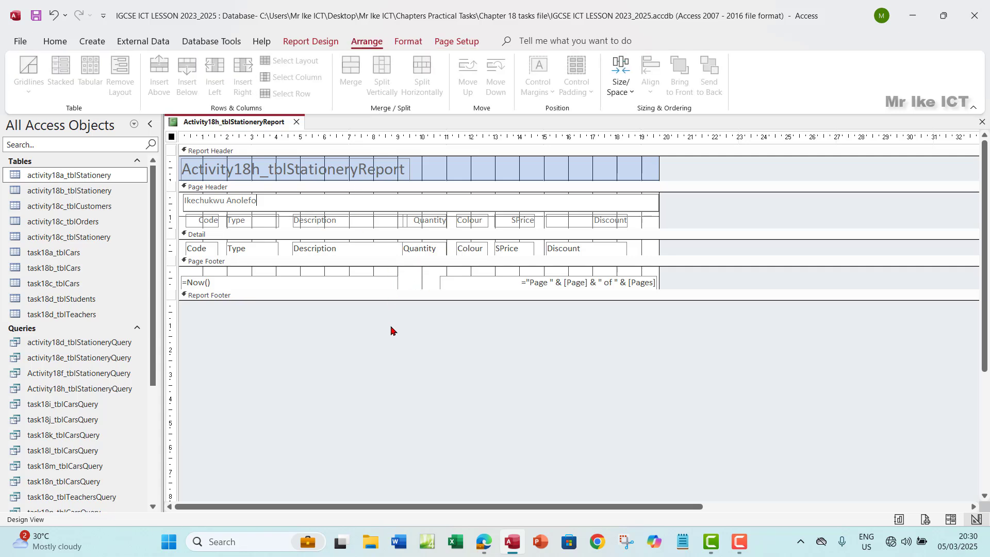
{"action": "left_click", "coordinate": [259, 208]}
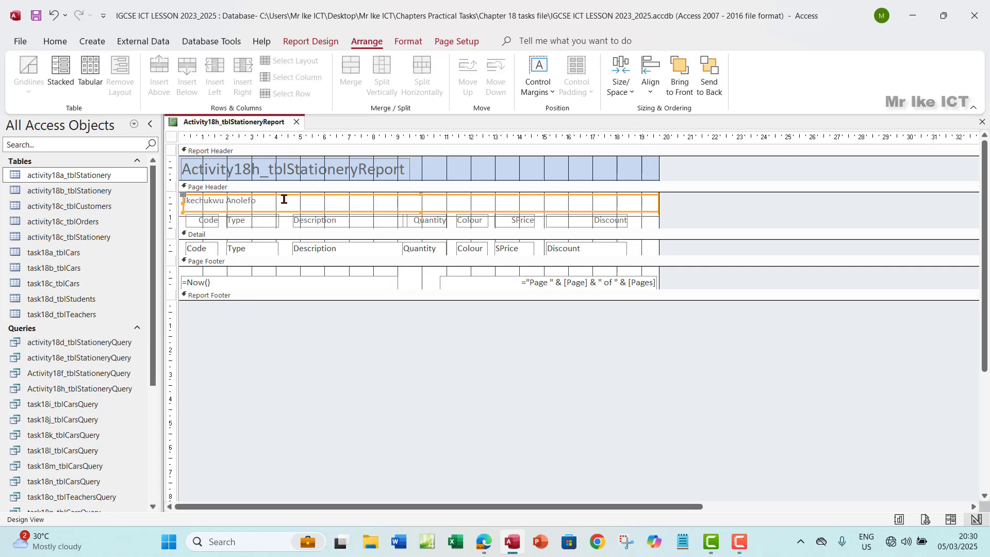
{"action": "left_click", "coordinate": [408, 41]}
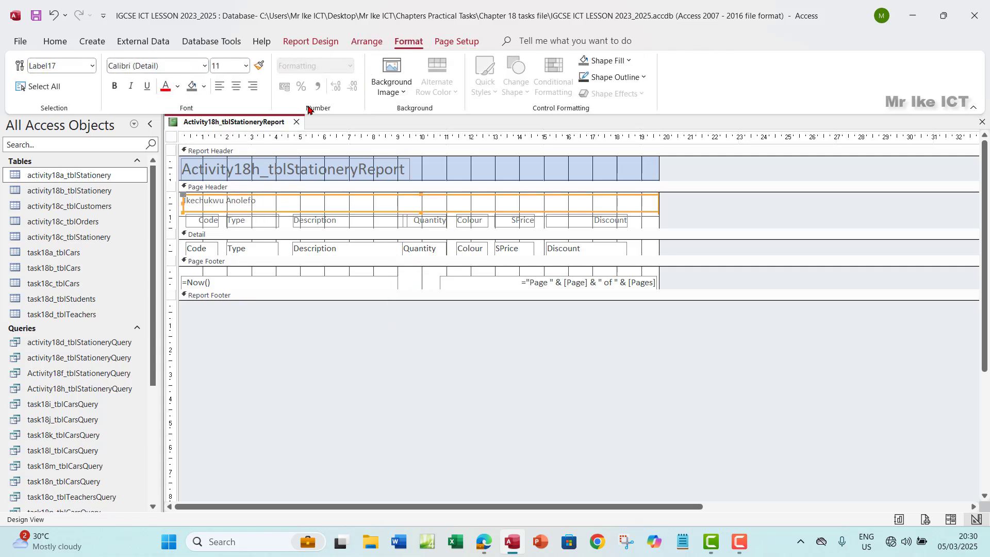
{"action": "left_click", "coordinate": [194, 86]}
{"action": "left_click", "coordinate": [204, 87]}
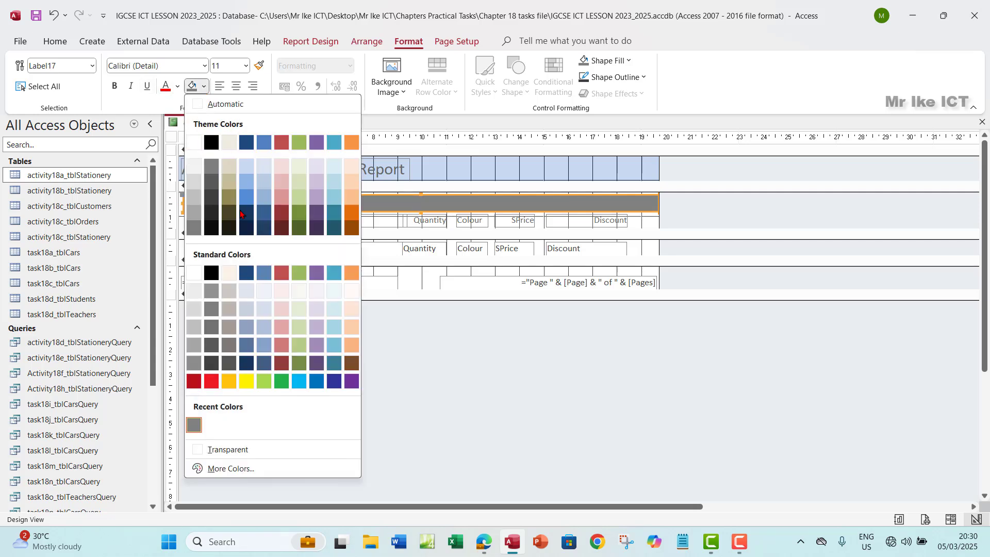
{"action": "left_click", "coordinate": [239, 449]}
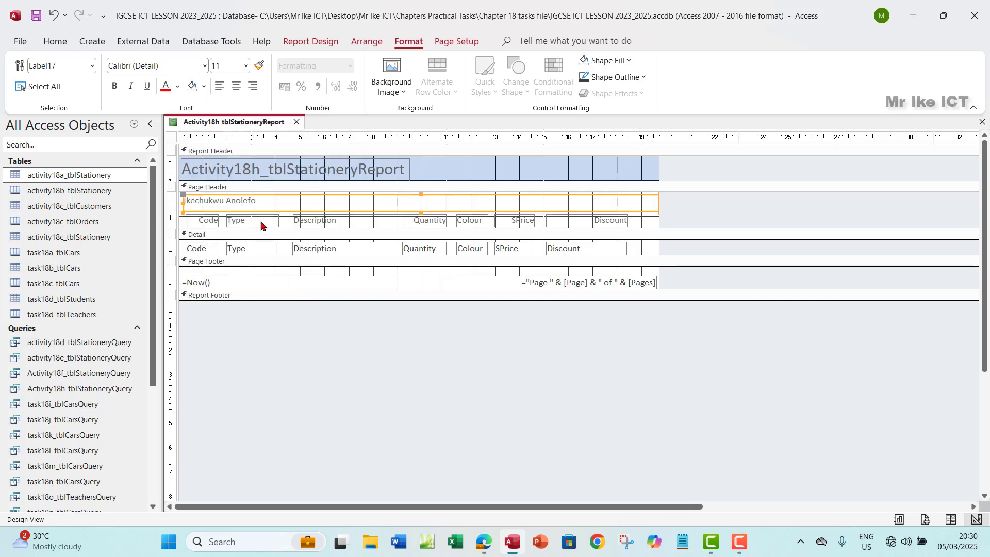
Give the name label a white background
{"action": "left_click_drag", "start_coordinate": [263, 200], "coordinate": [228, 201]}
{"action": "left_click", "coordinate": [264, 204]}
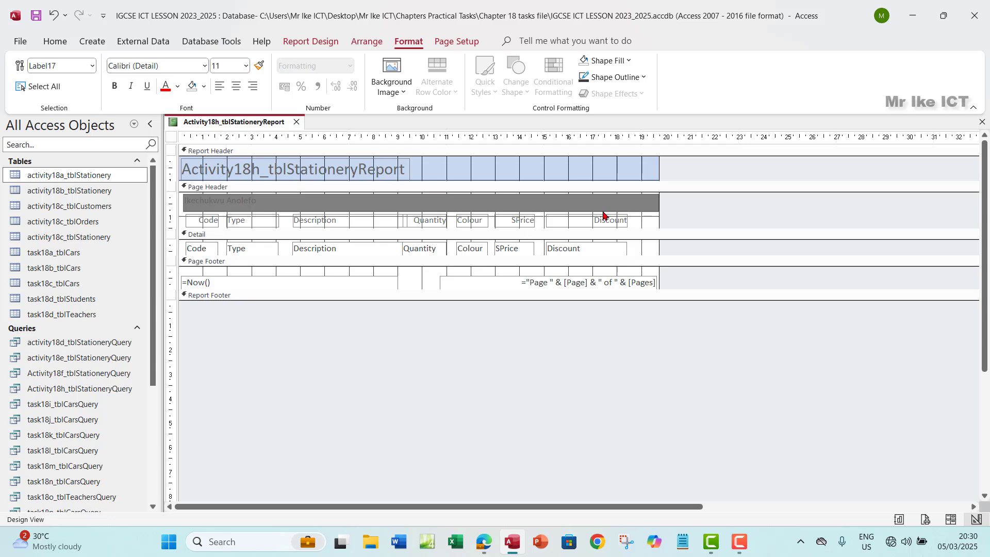
{"action": "left_click", "coordinate": [441, 378]}
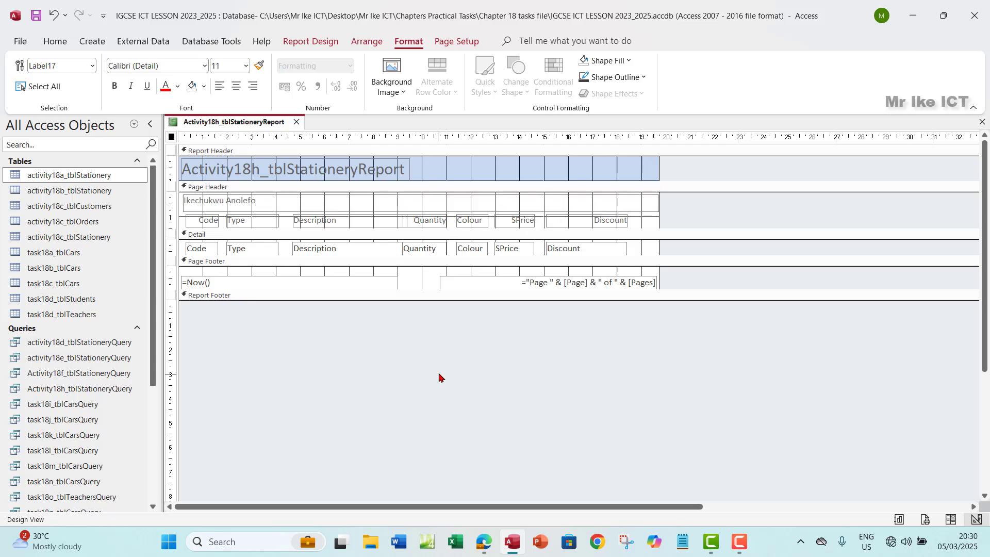
{"action": "left_click", "coordinate": [258, 200]}
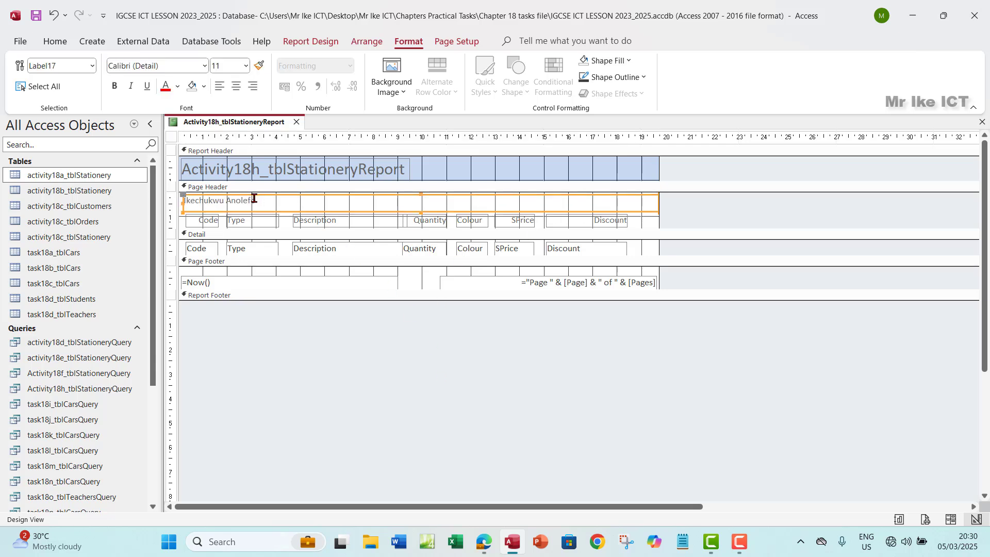
{"action": "left_click_drag", "start_coordinate": [252, 197], "coordinate": [173, 199]}
{"action": "left_click", "coordinate": [205, 88]}
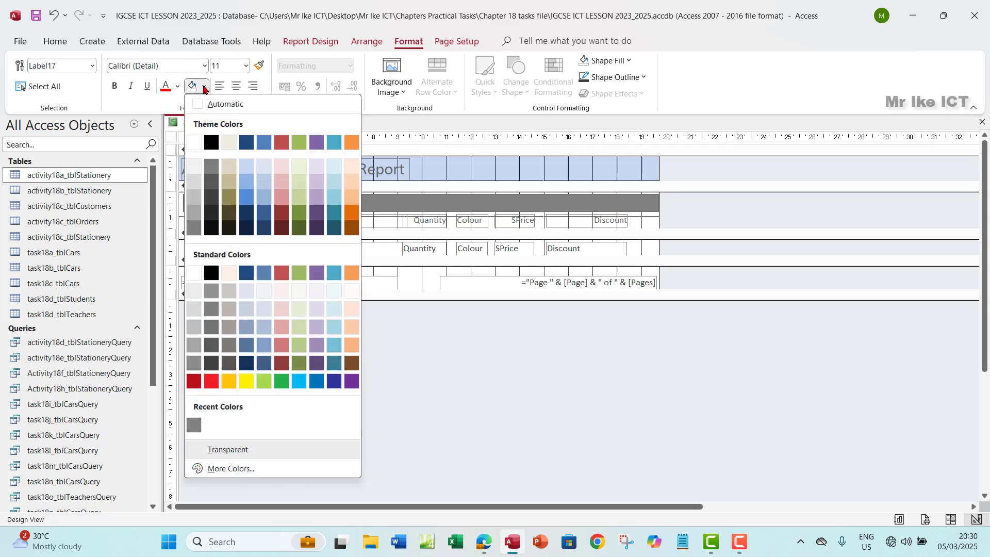
{"action": "left_click", "coordinate": [195, 142]}
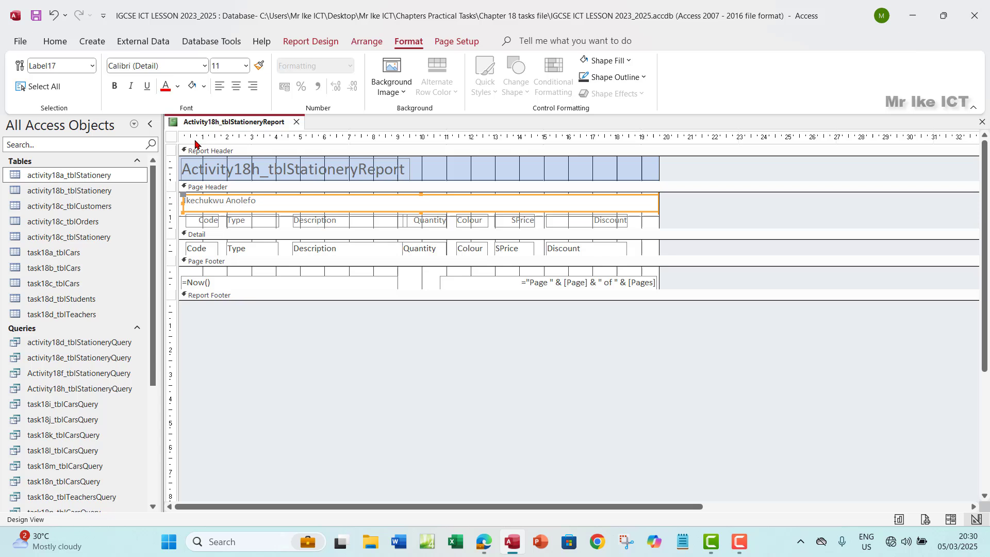
Make the name text black and set it to 14-point font size
{"action": "left_click", "coordinate": [263, 202]}
{"action": "left_click_drag", "start_coordinate": [256, 201], "coordinate": [173, 200]}
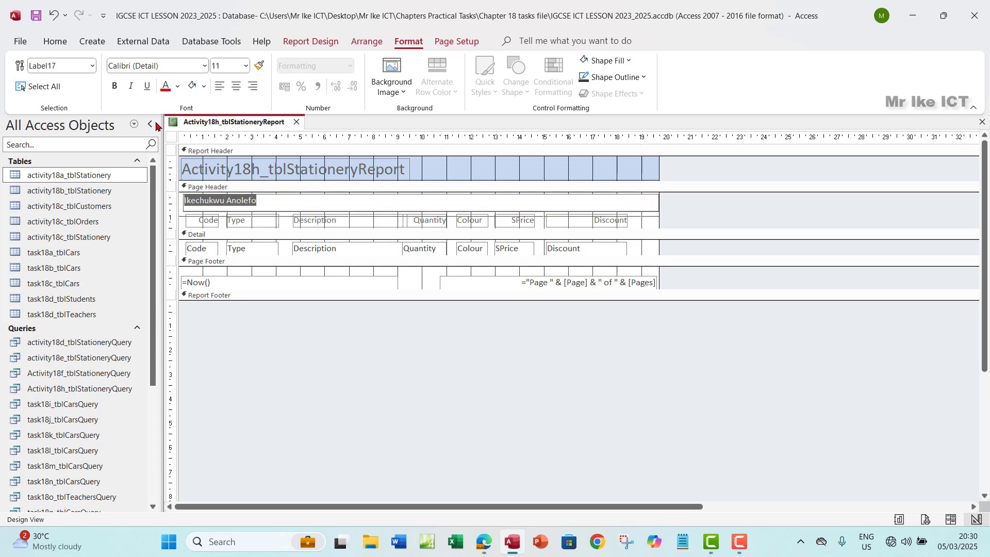
{"action": "left_click", "coordinate": [178, 87]}
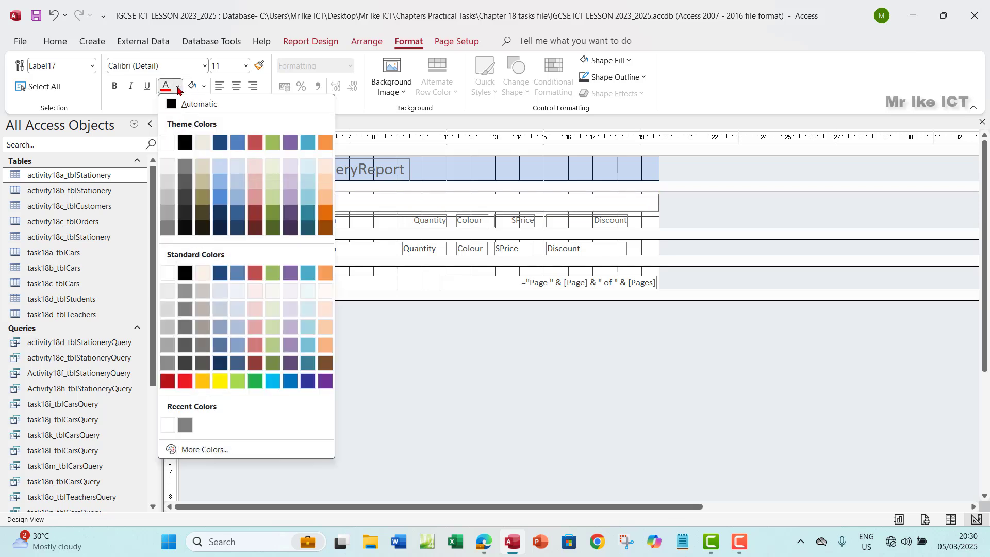
{"action": "left_click", "coordinate": [185, 143]}
{"action": "left_click", "coordinate": [256, 201]}
{"action": "left_click_drag", "start_coordinate": [256, 201], "coordinate": [180, 200]}
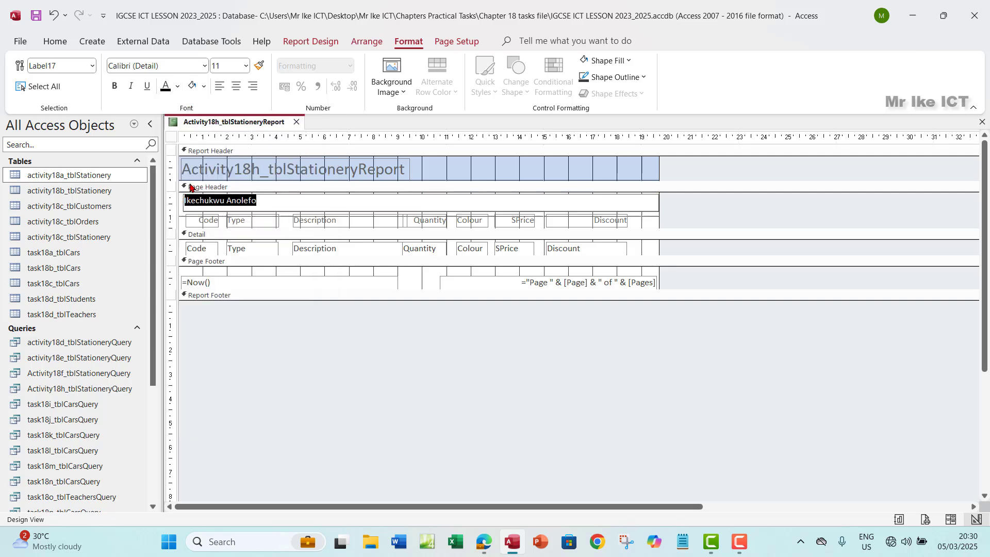
{"action": "left_click", "coordinate": [246, 65]}
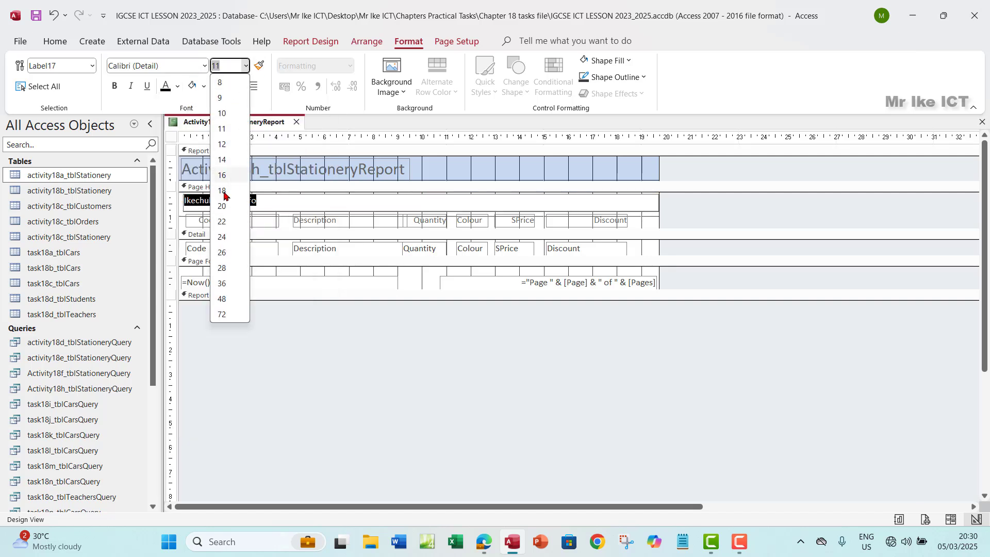
{"action": "left_click", "coordinate": [223, 161]}
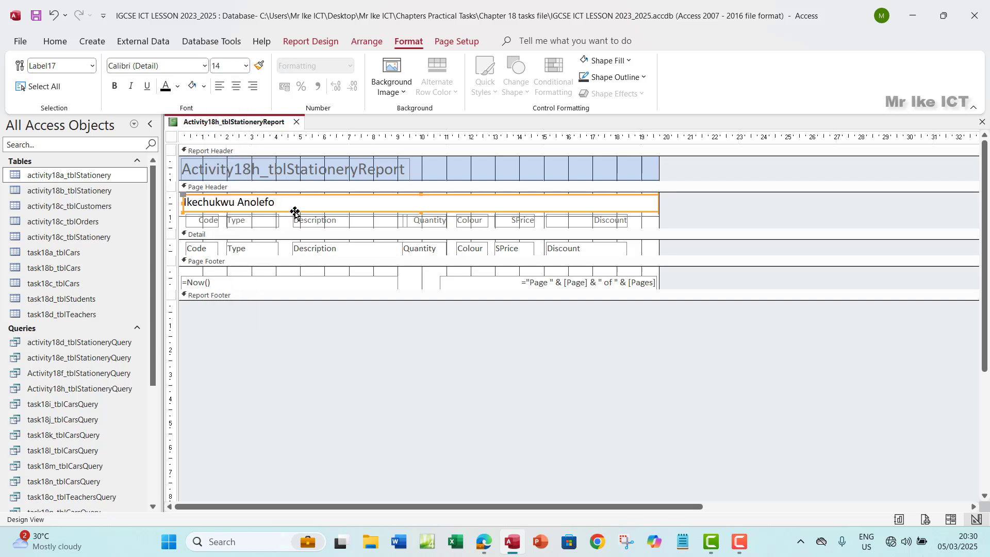
{"action": "left_click", "coordinate": [490, 365]}
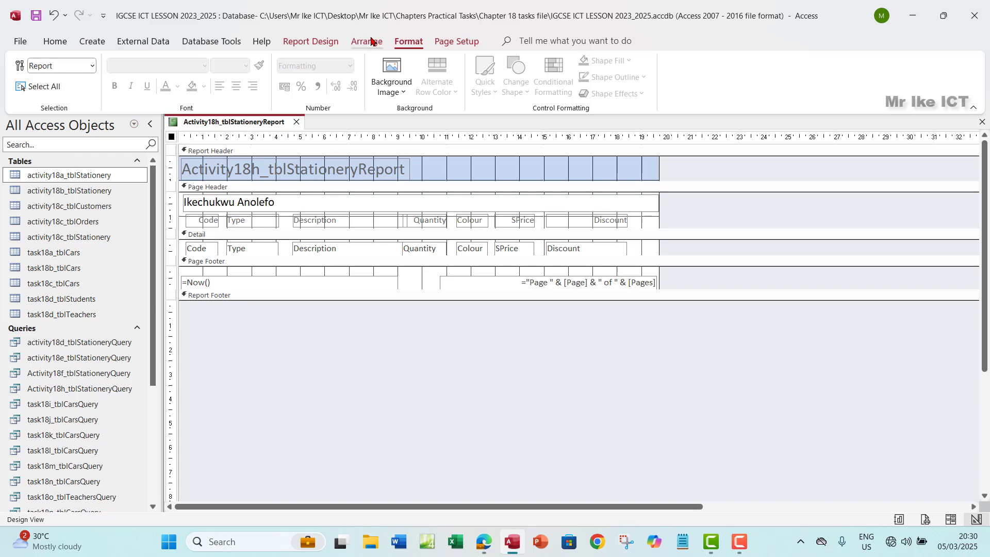
{"action": "left_click", "coordinate": [55, 41]}
Preview the report to check the name in the page header, then switch to the Activity 18h PDF
{"action": "left_click", "coordinate": [24, 91]}
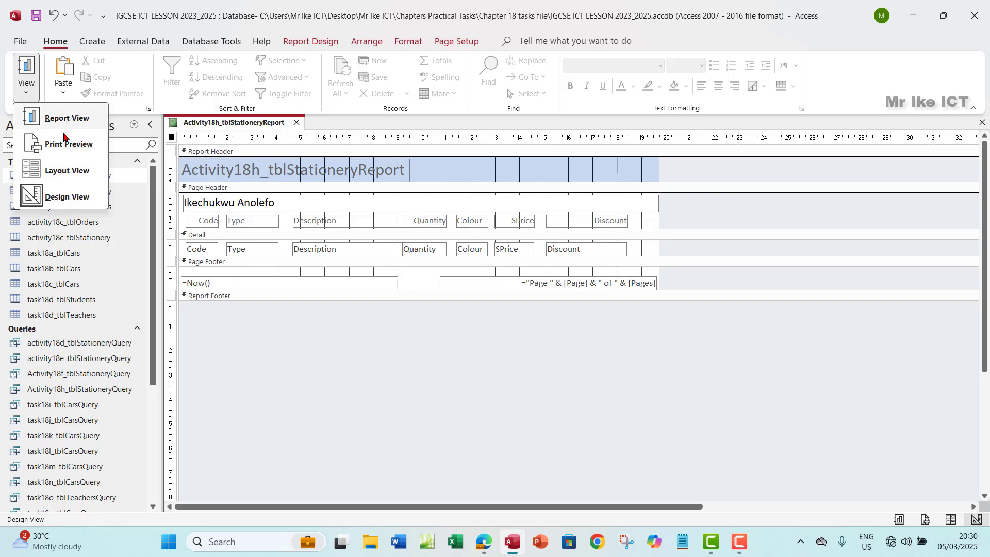
{"action": "left_click", "coordinate": [99, 168]}
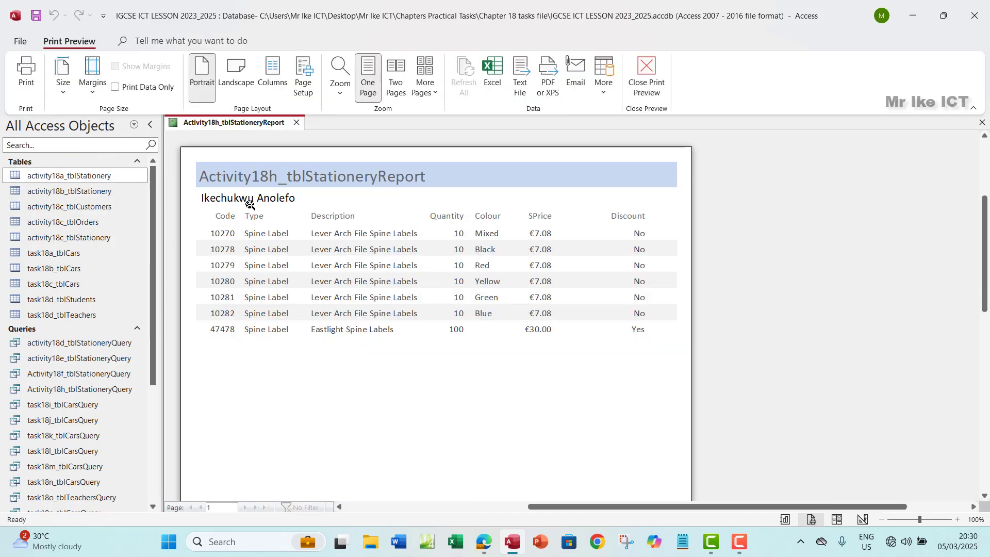
{"action": "left_click", "coordinate": [647, 77]}
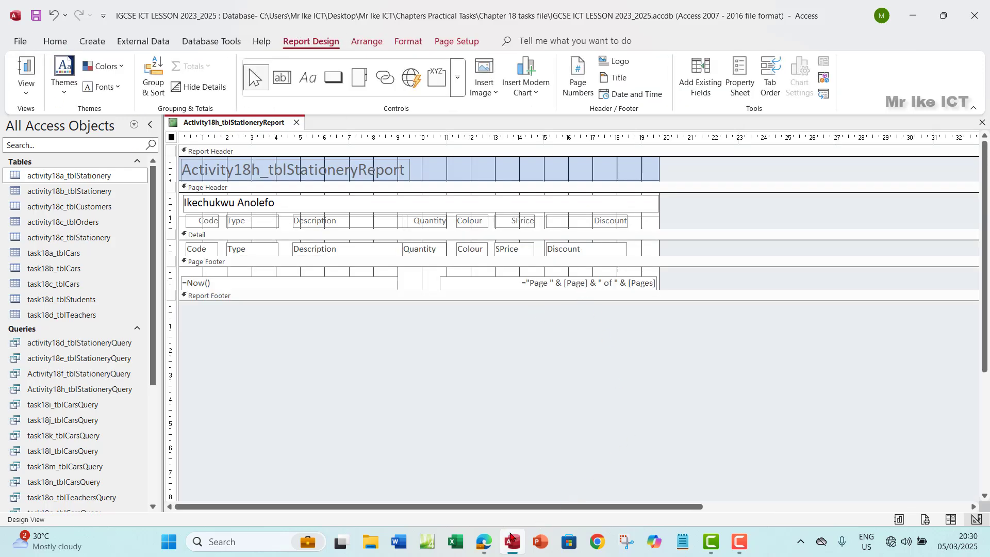
{"action": "left_click", "coordinate": [485, 544]}
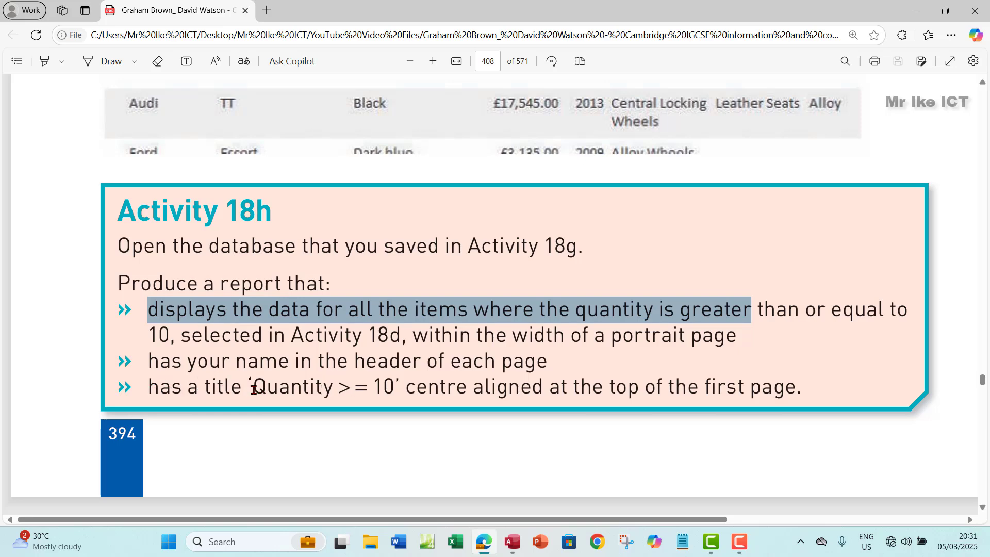
Highlight the required title 'Quantity >= 10' in the task, then select the report's title label in Access
{"action": "left_click_drag", "start_coordinate": [253, 388], "coordinate": [388, 384]}
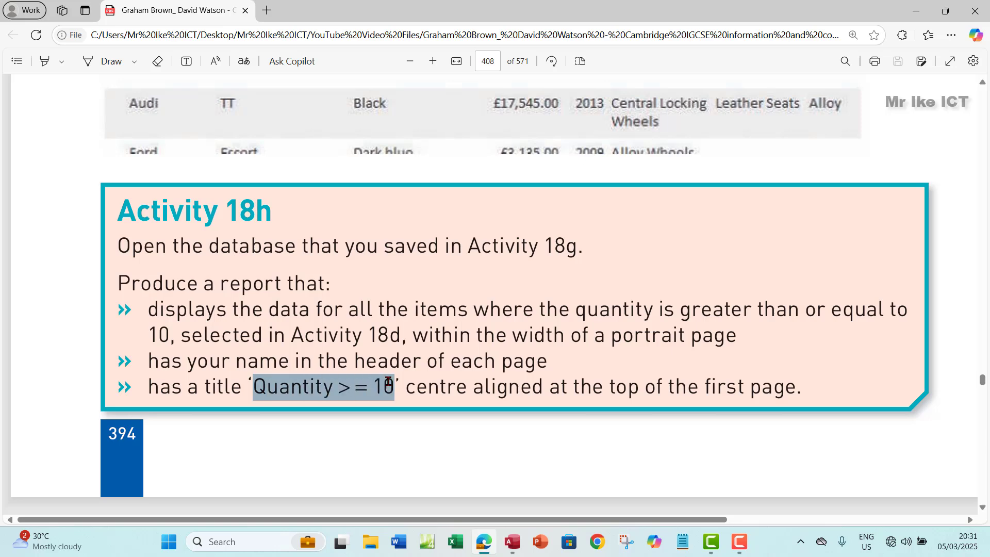
{"action": "left_click", "coordinate": [514, 542]}
{"action": "left_click", "coordinate": [357, 173]}
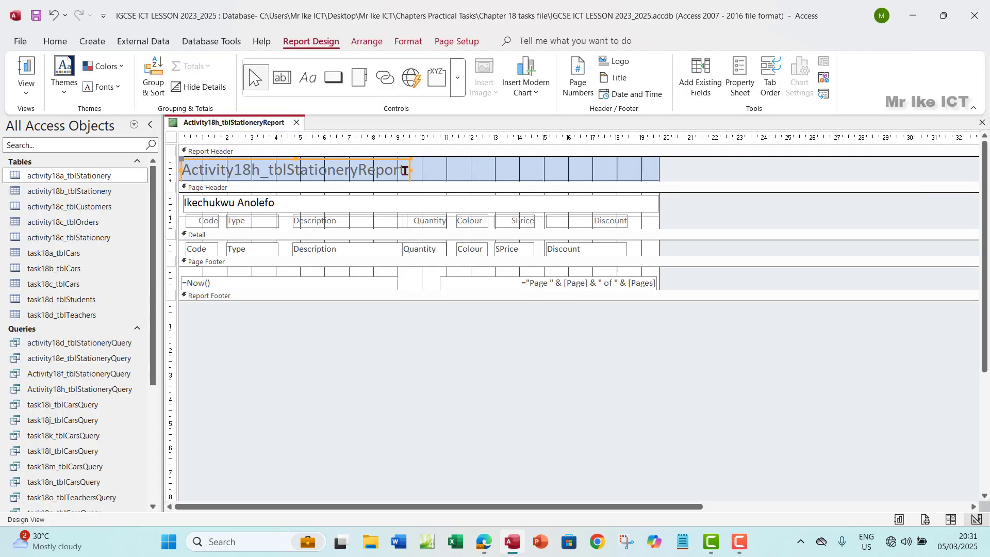
Replace the title text with 'Quantity > = 10', widen its label across the report, and centre it
{"action": "left_click_drag", "start_coordinate": [407, 170], "coordinate": [177, 165]}
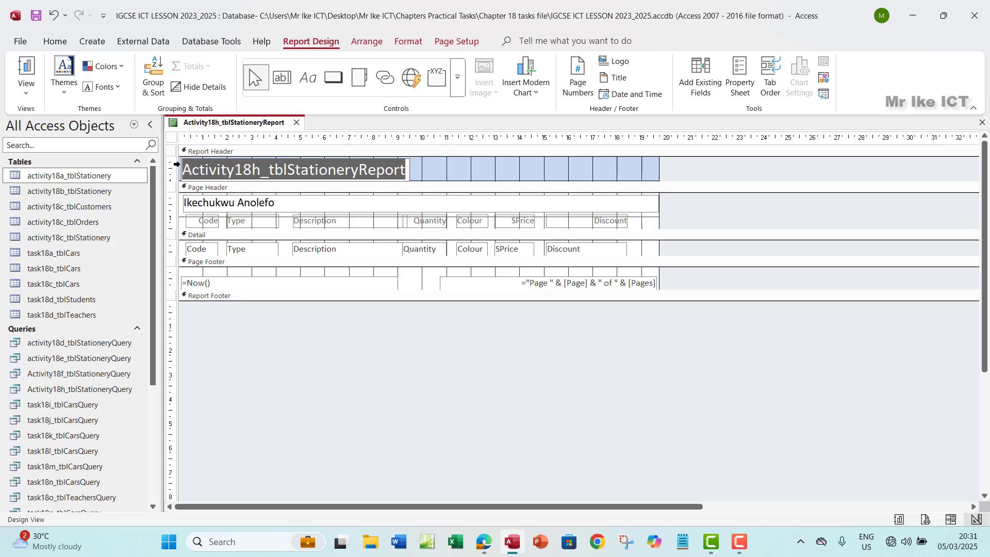
{"action": "type", "text": "Quantity > = 10"}
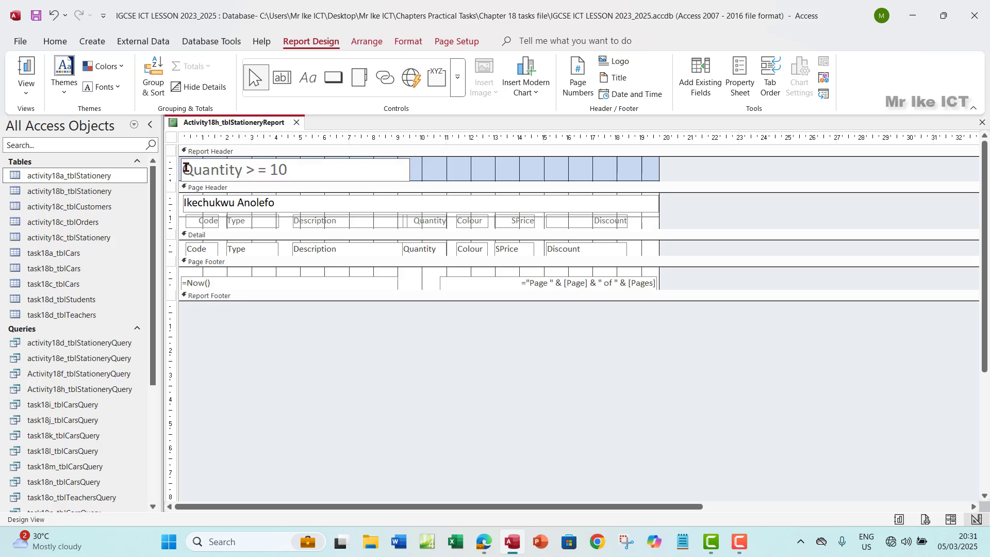
{"action": "left_click", "coordinate": [422, 173]}
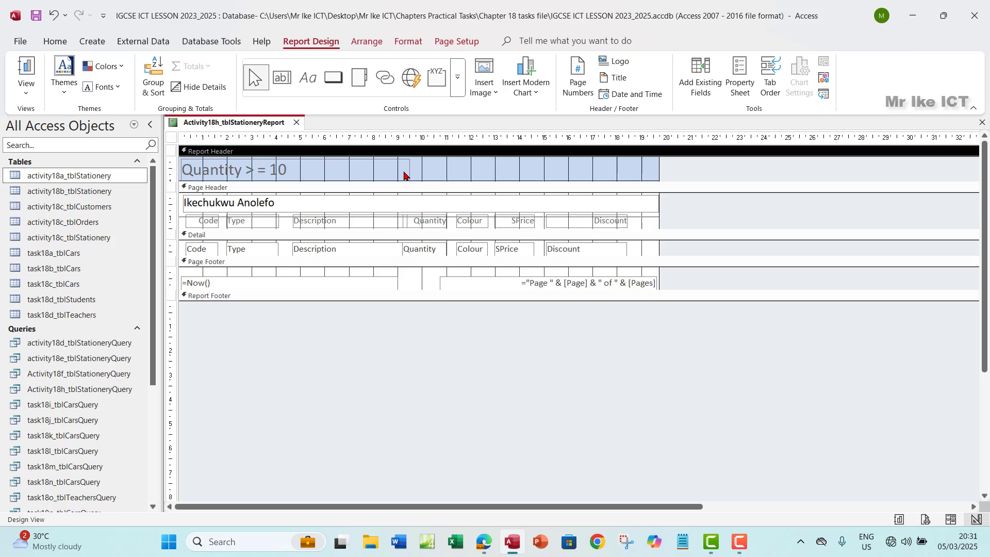
{"action": "left_click", "coordinate": [407, 172]}
{"action": "left_click_drag", "start_coordinate": [500, 175], "coordinate": [655, 171]}
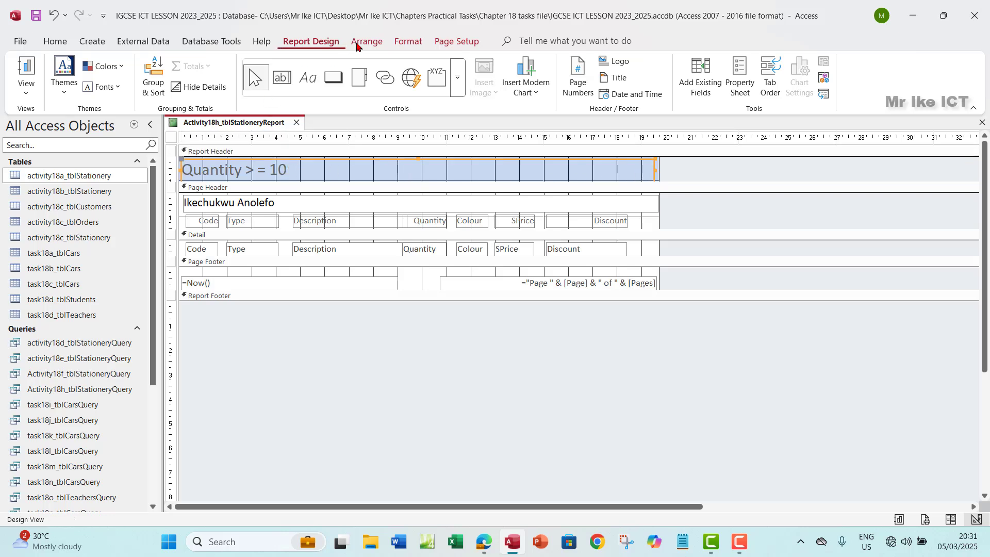
{"action": "left_click", "coordinate": [407, 43]}
{"action": "left_click", "coordinate": [236, 86]}
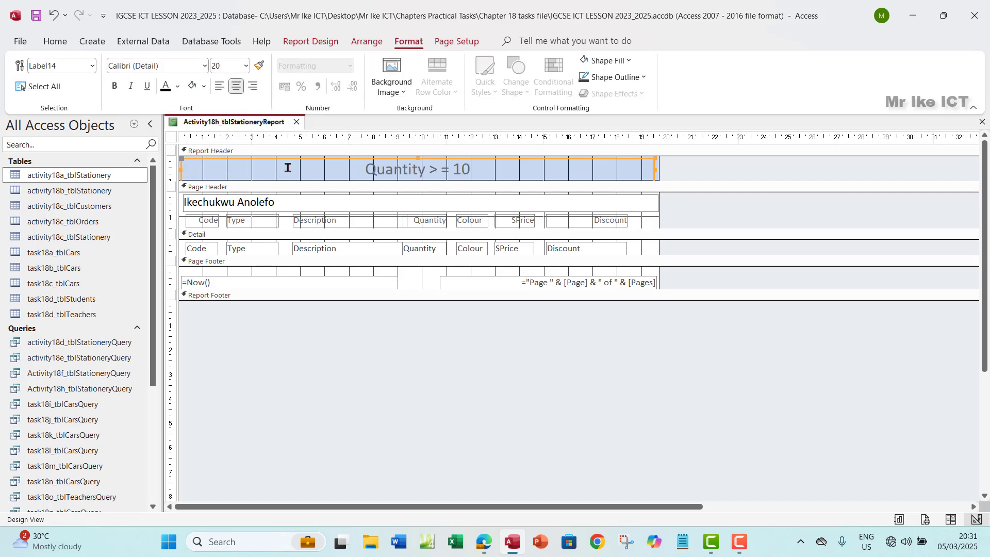
Make the title text bold at 24-point font size
{"action": "left_click", "coordinate": [471, 170]}
{"action": "double_click", "coordinate": [464, 170]}
{"action": "left_click_drag", "start_coordinate": [428, 169], "coordinate": [357, 169]}
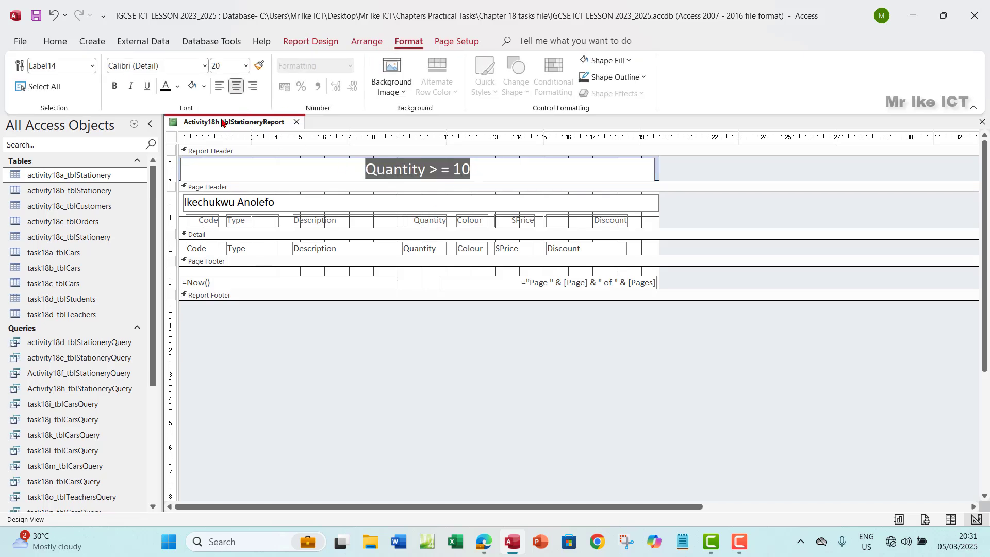
{"action": "left_click", "coordinate": [115, 87]}
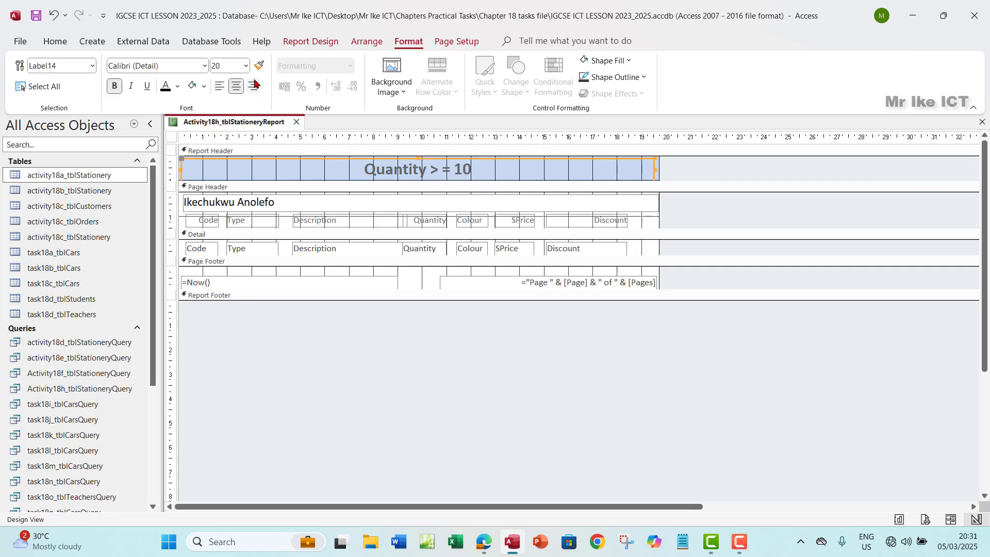
{"action": "left_click", "coordinate": [246, 66]}
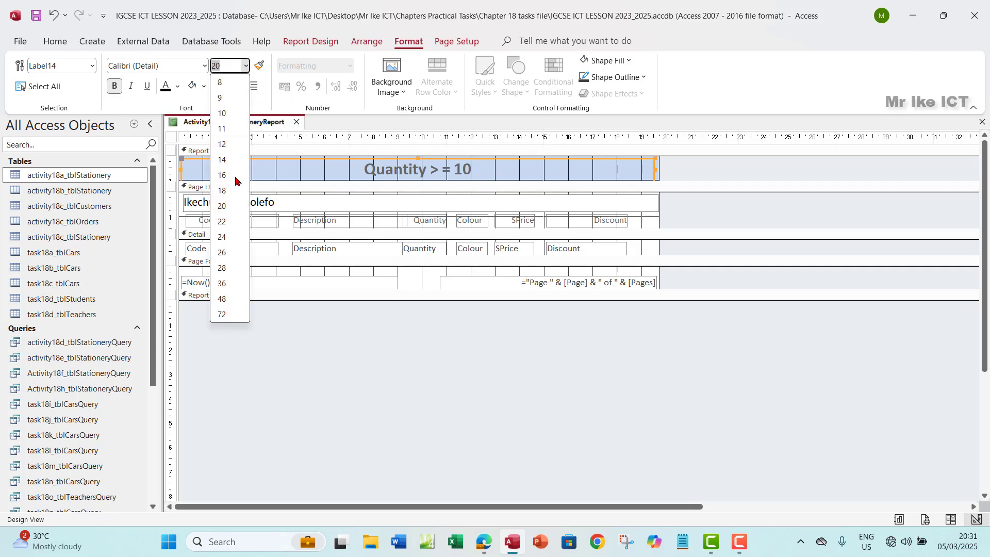
{"action": "left_click", "coordinate": [227, 241]}
{"action": "left_click", "coordinate": [699, 179]}
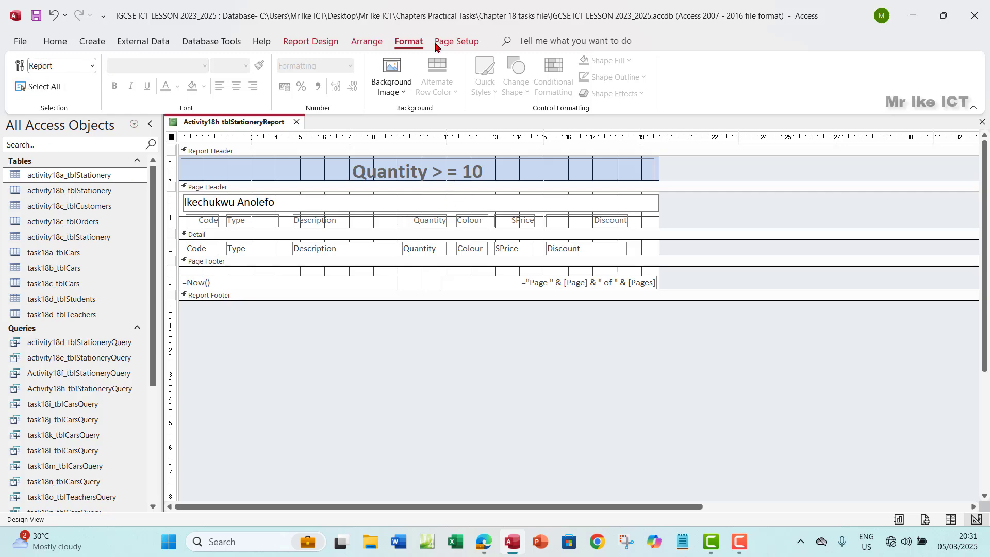
{"action": "left_click", "coordinate": [52, 44]}
Preview the report as it will print, then return to design and select the title
{"action": "left_click", "coordinate": [24, 96]}
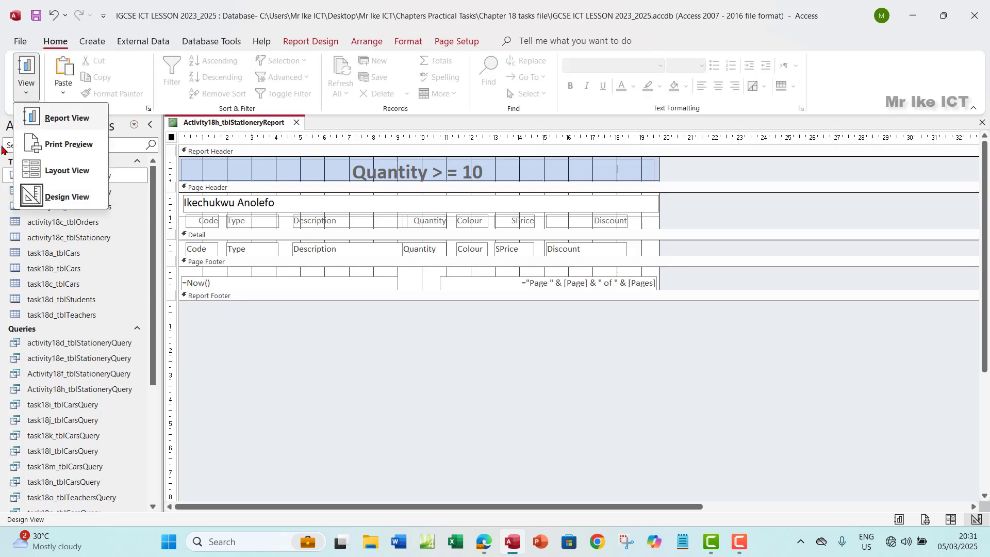
{"action": "left_click", "coordinate": [67, 145]}
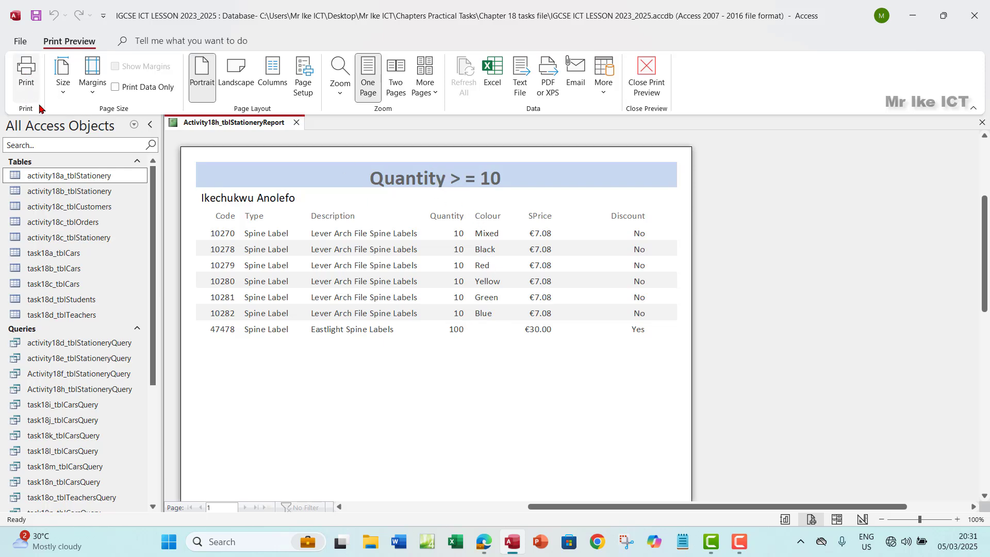
{"action": "left_click", "coordinate": [646, 78]}
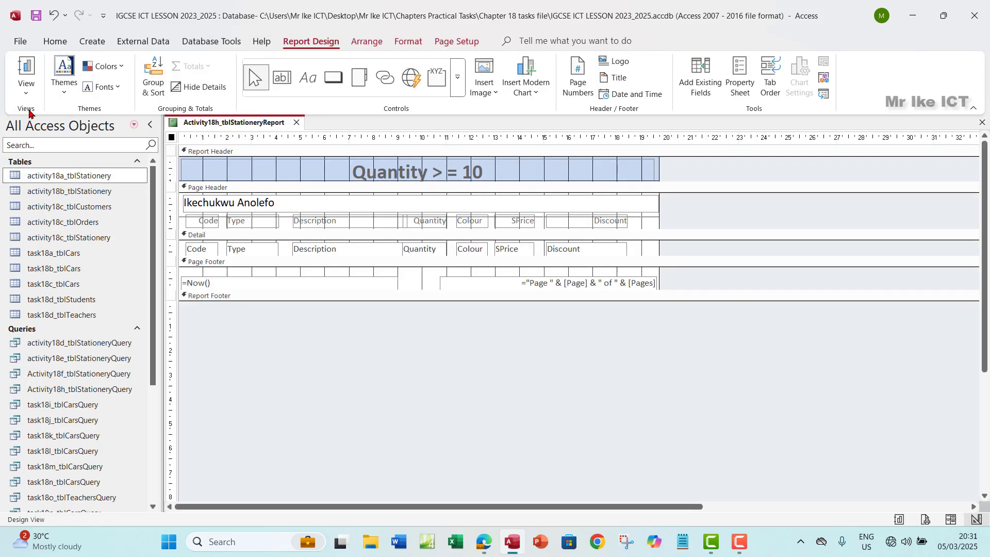
{"action": "left_click", "coordinate": [26, 89]}
{"action": "left_click", "coordinate": [372, 173]}
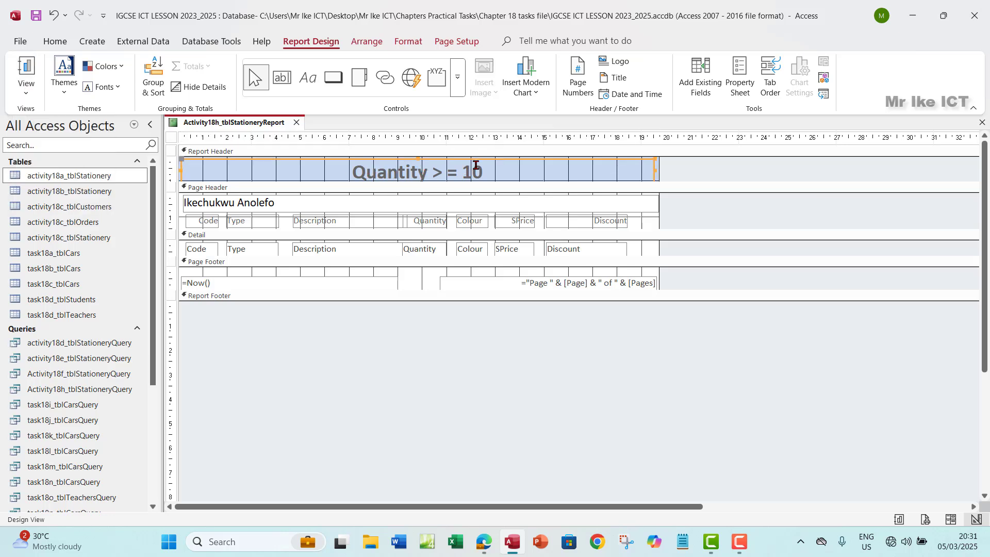
Nudge the title up to the header's top and make its label taller
{"action": "key", "text": "Up"}
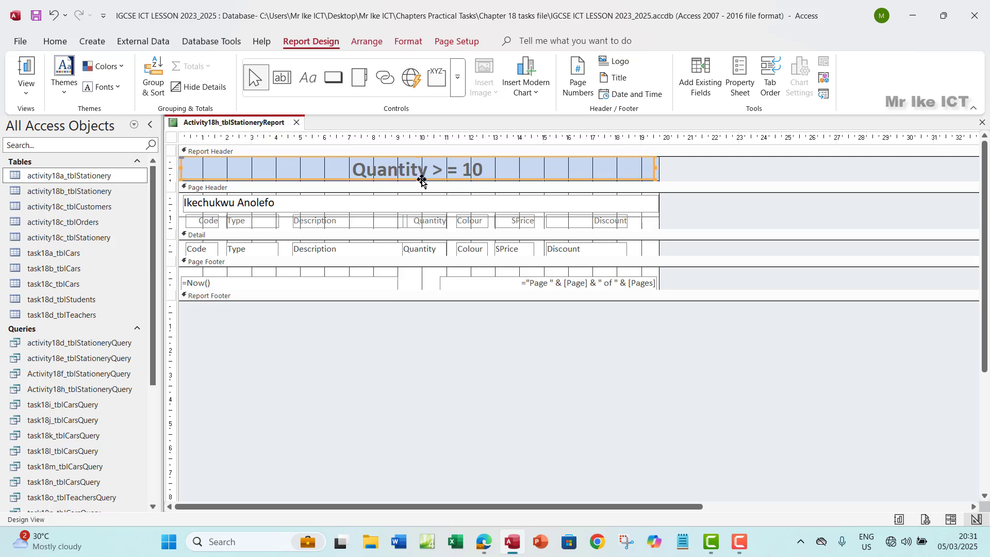
{"action": "left_click_drag", "start_coordinate": [417, 179], "coordinate": [390, 189]}
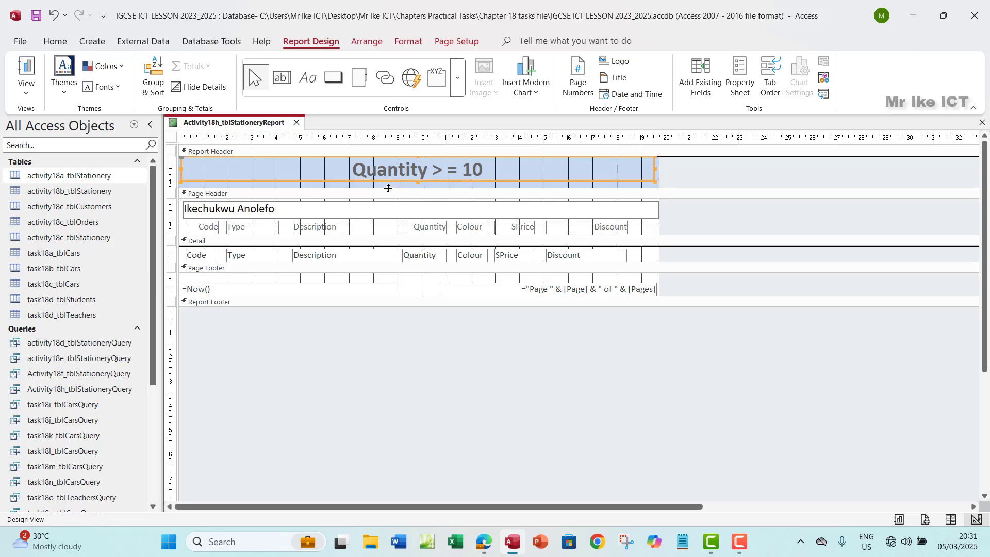
{"action": "left_click", "coordinate": [419, 181]}
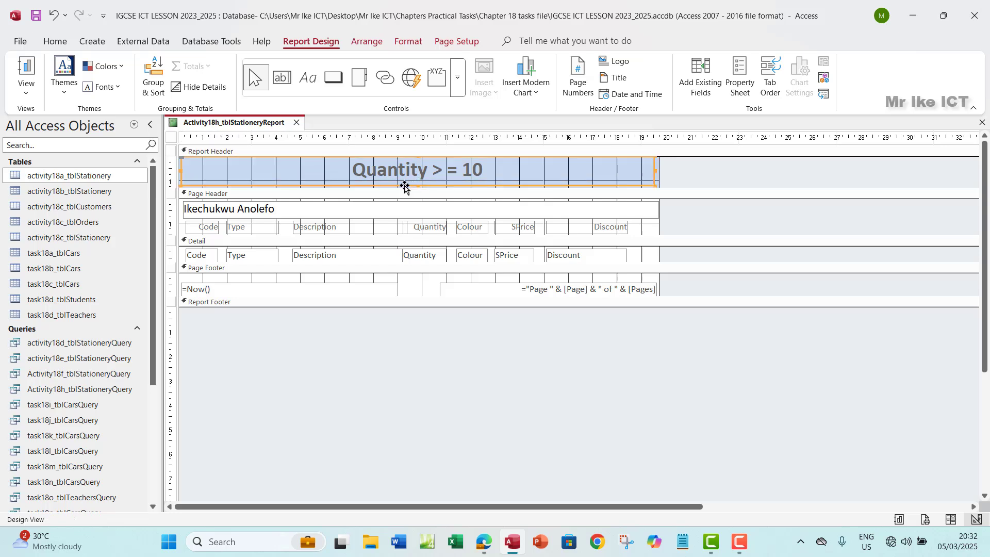
{"action": "left_click", "coordinate": [351, 170]}
{"action": "left_click_drag", "start_coordinate": [351, 170], "coordinate": [483, 170]}
Show the finished report in Print Preview, scrolling down to the page footer and back up
{"action": "left_click", "coordinate": [24, 95]}
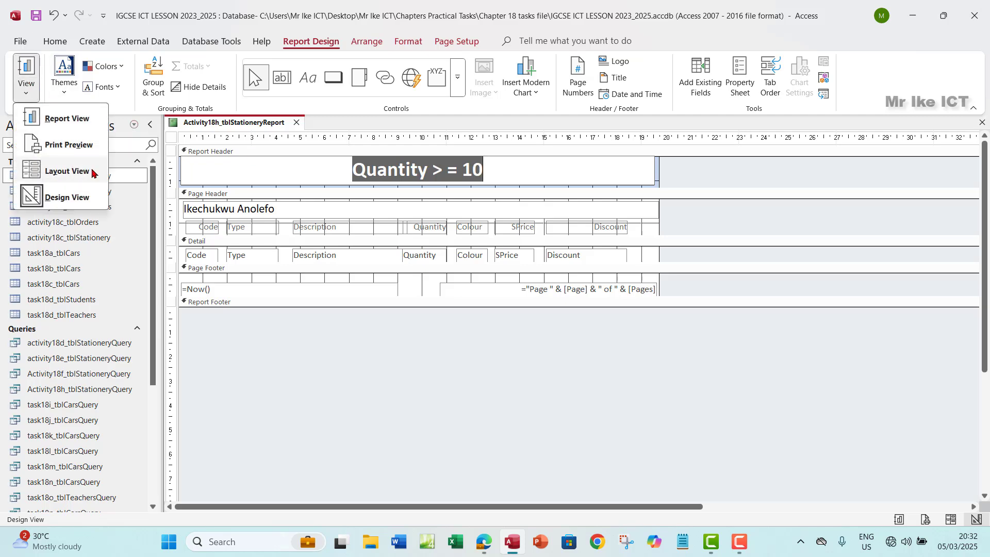
{"action": "left_click", "coordinate": [51, 144]}
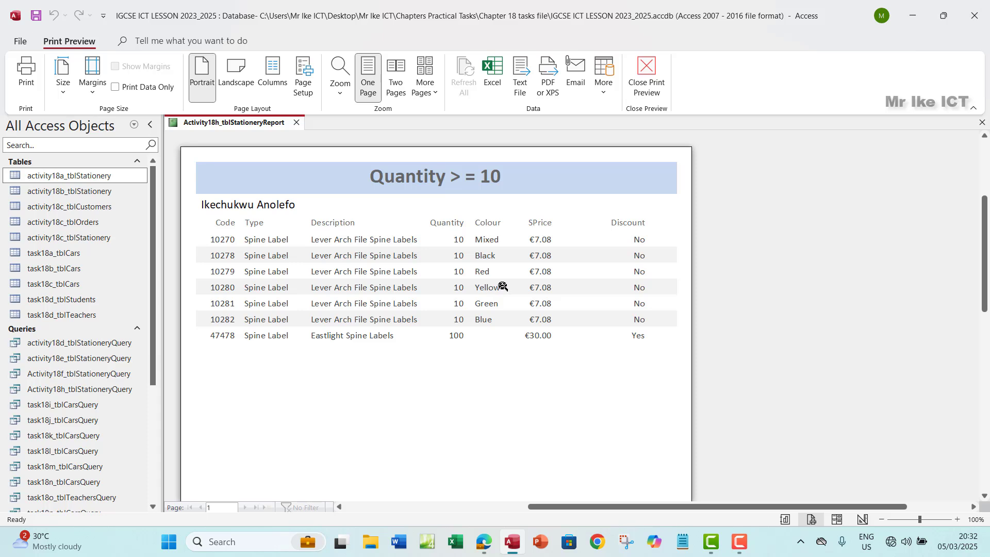
{"action": "scroll", "coordinate": [505, 285], "scroll_direction": "down", "scroll_amount": 5}
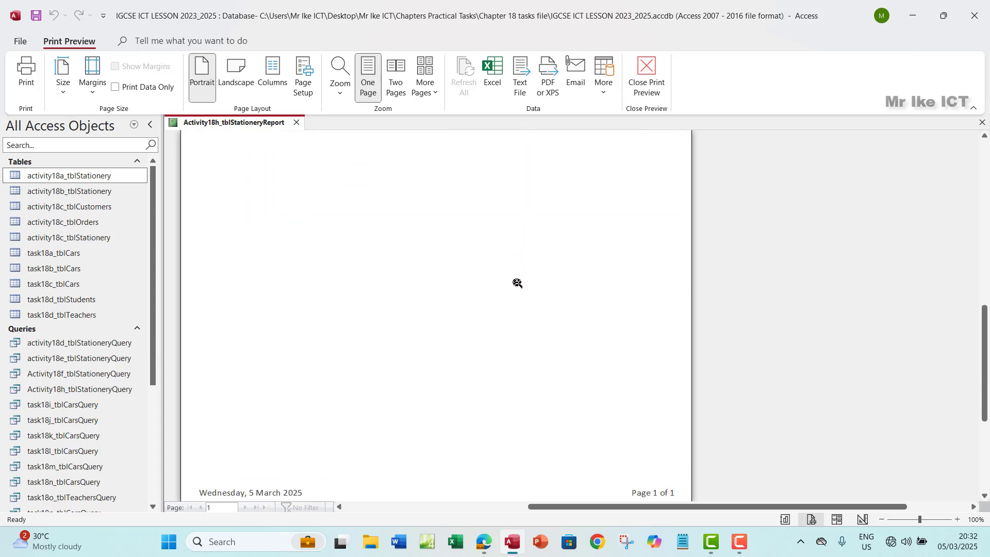
{"action": "scroll", "coordinate": [517, 283], "scroll_direction": "up", "scroll_amount": 5}
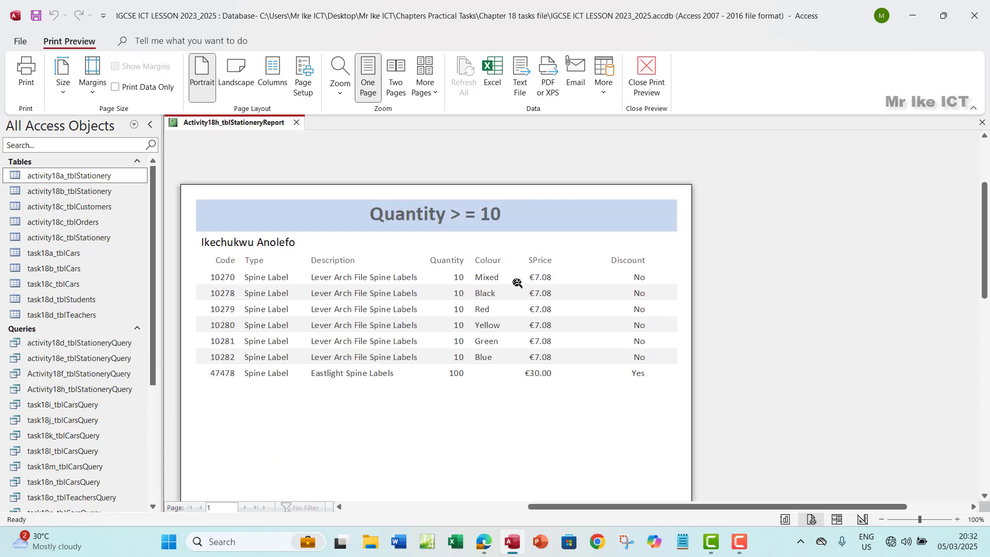